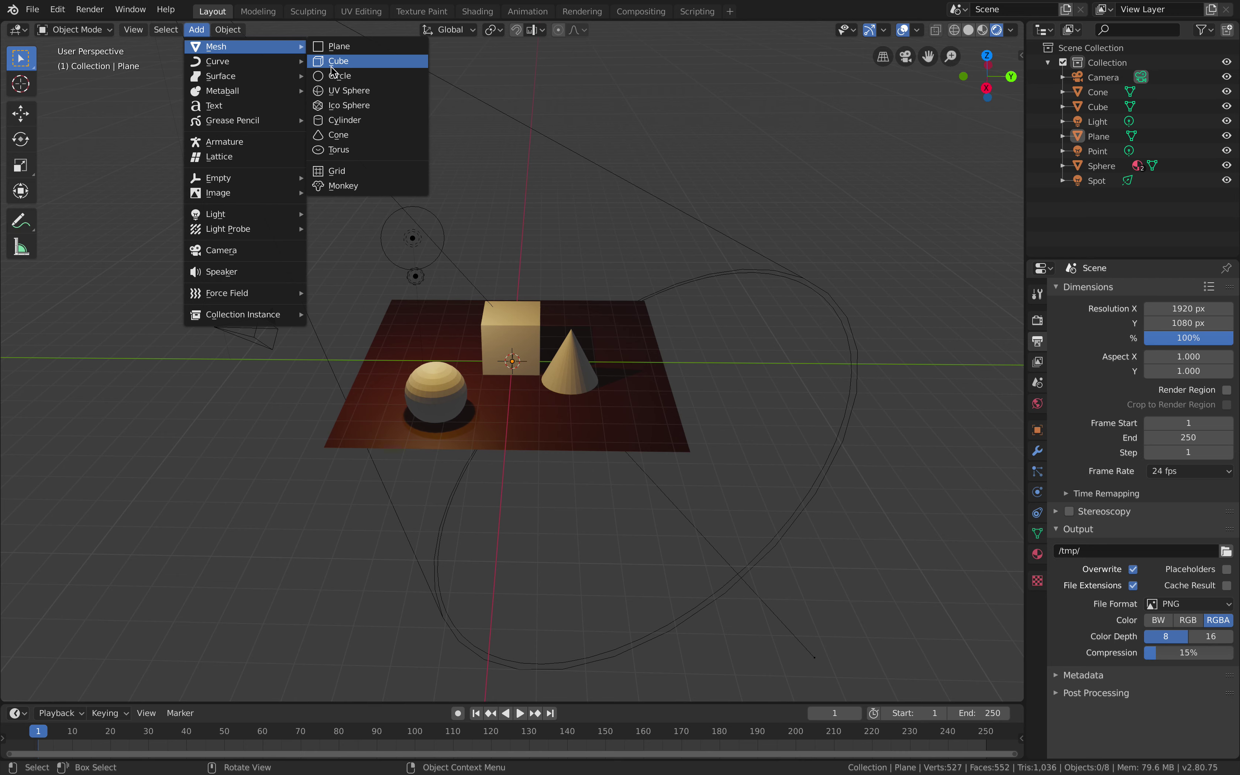
Add a mesh cube and move it to the plane's far edge, behind the cone
click(337, 62)
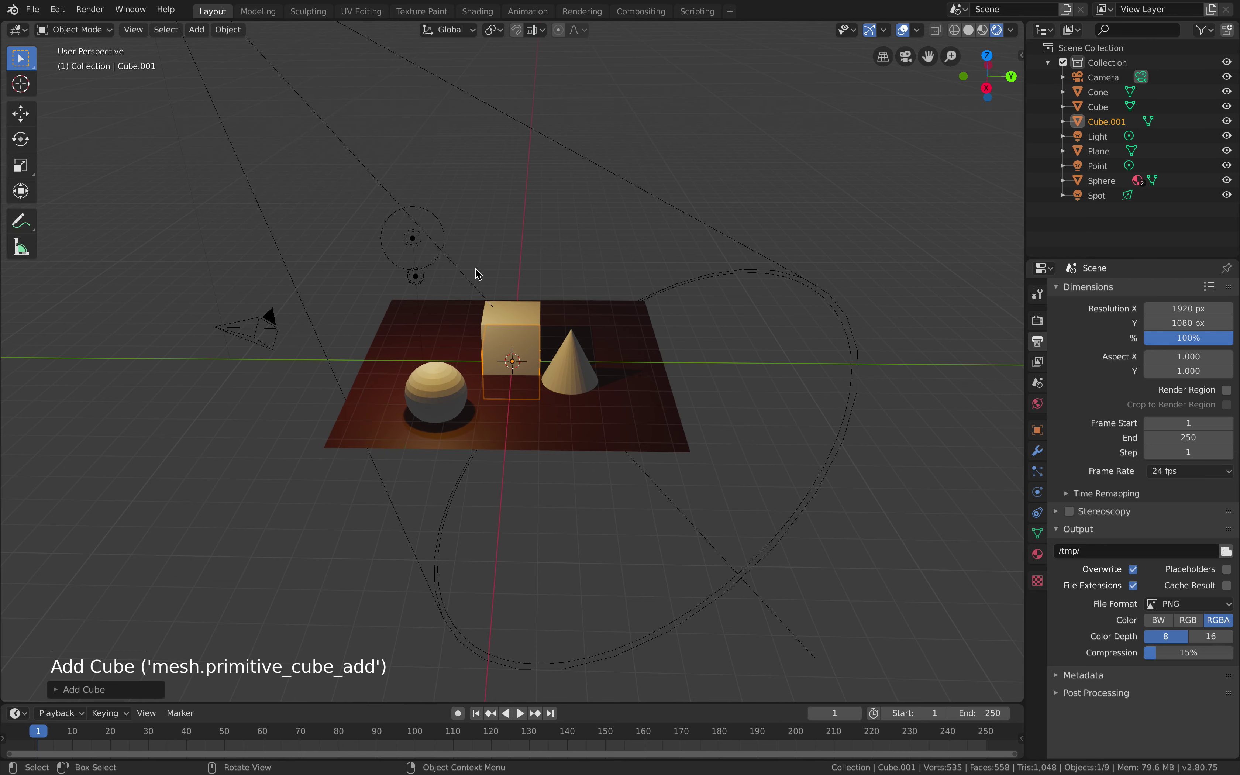
key(g)
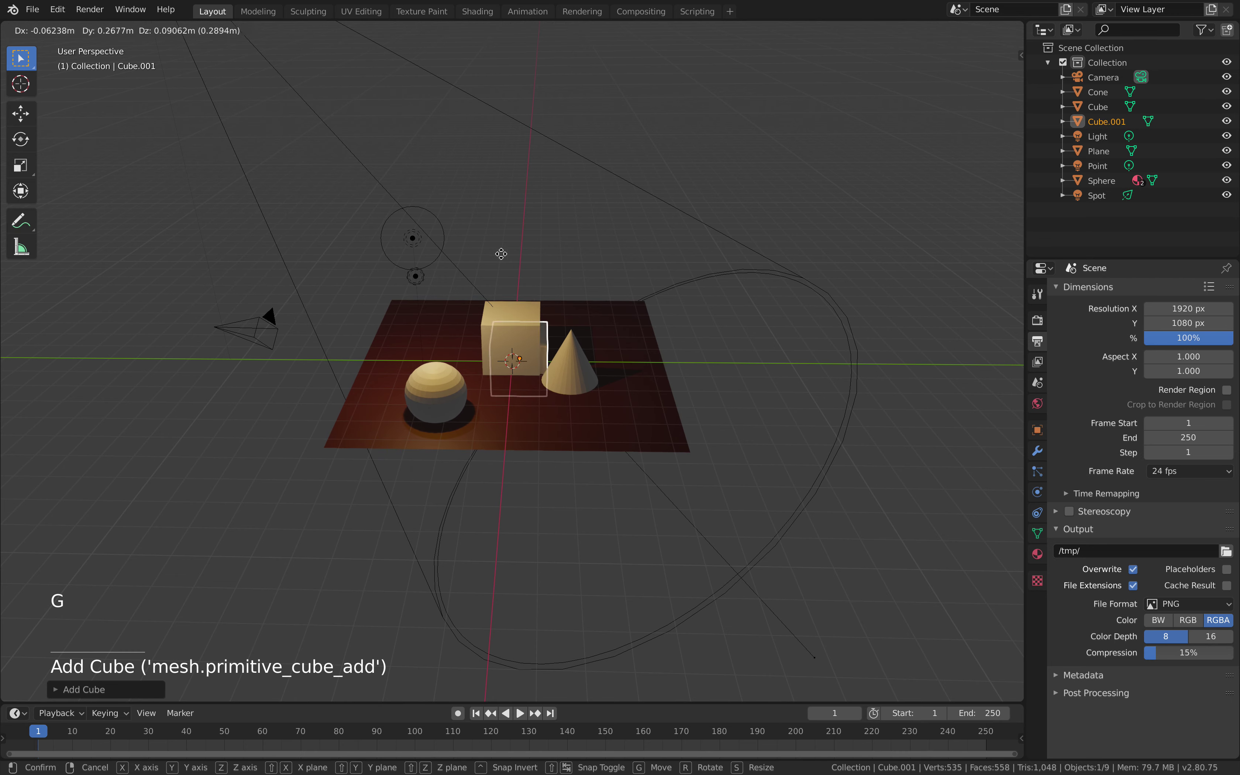
click(592, 236)
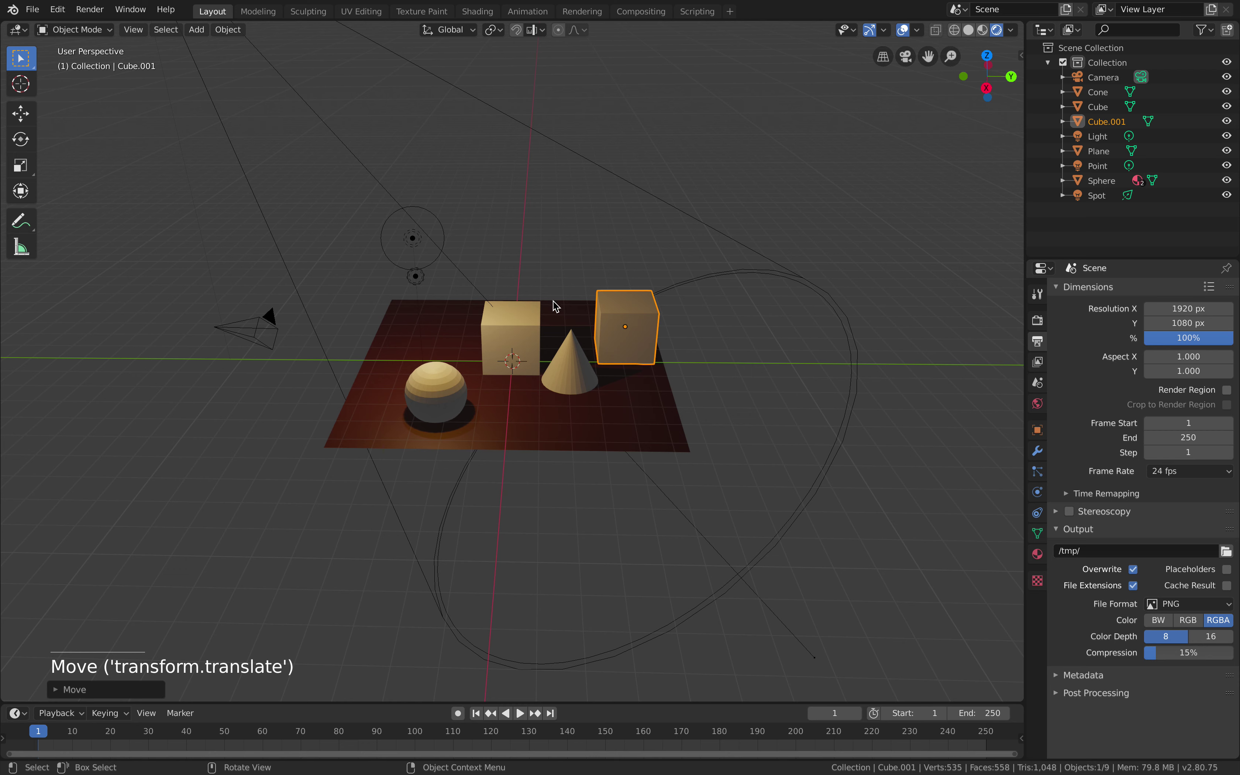
Give the new cube a material slot with a new material named CUBE TEST
click(1038, 559)
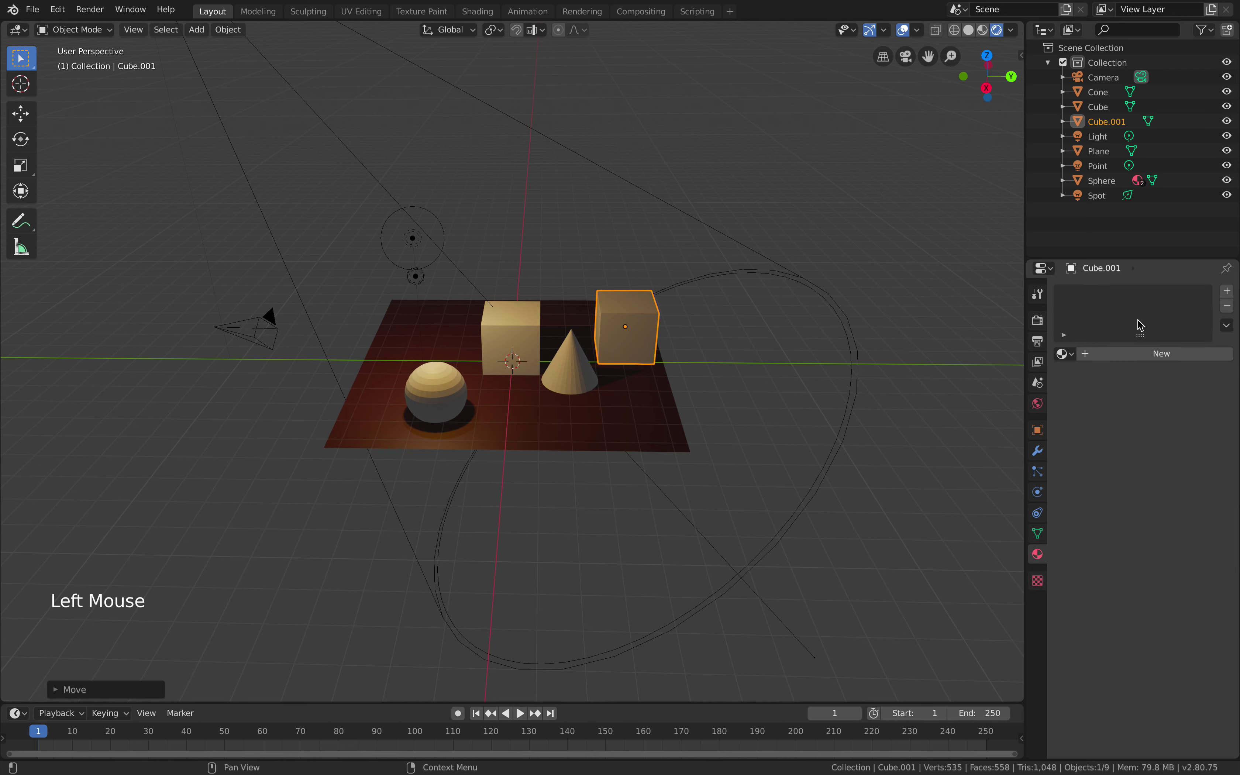
click(1228, 292)
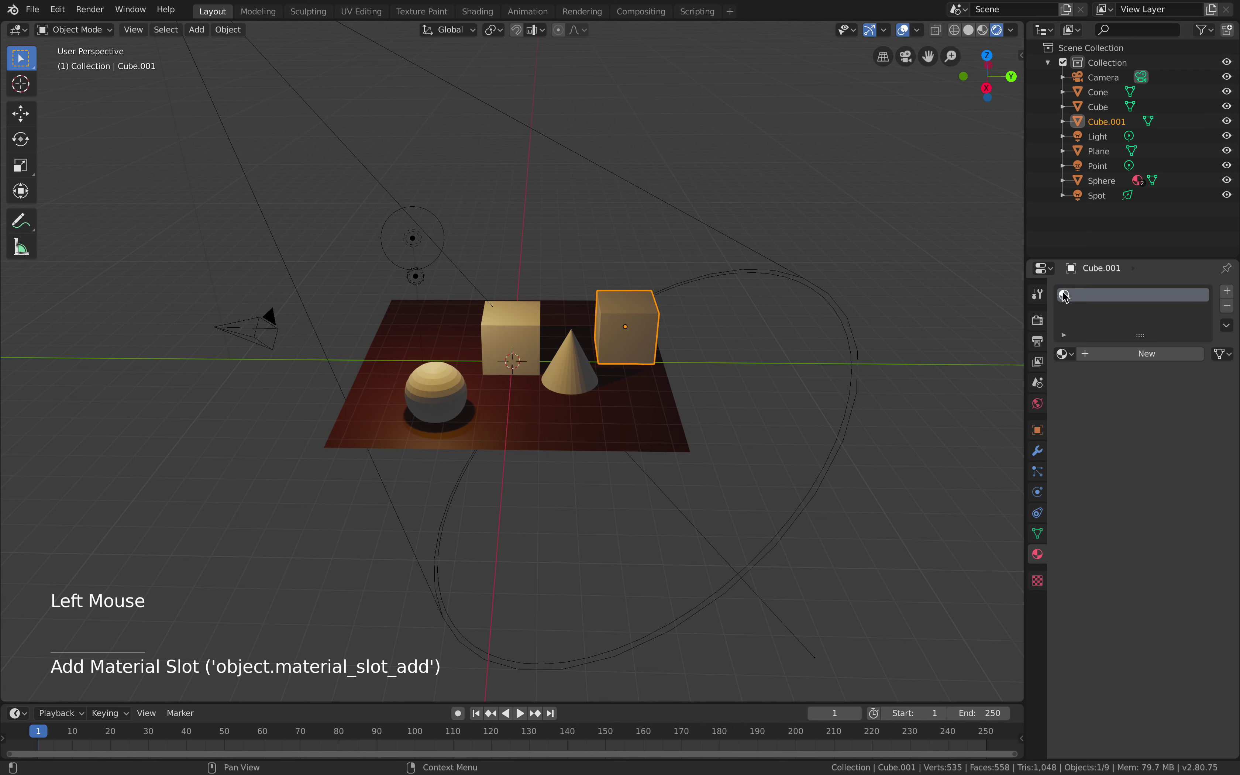
click(1092, 353)
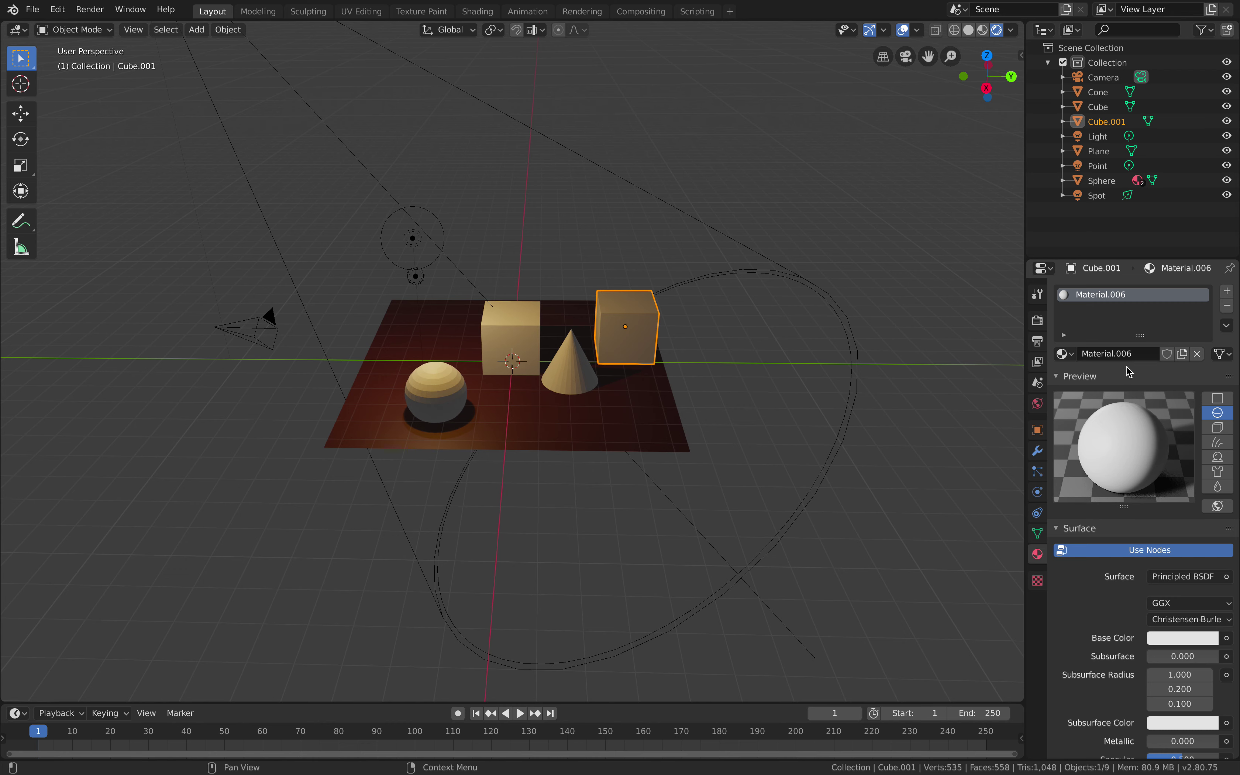
click(1127, 353)
click(1134, 353)
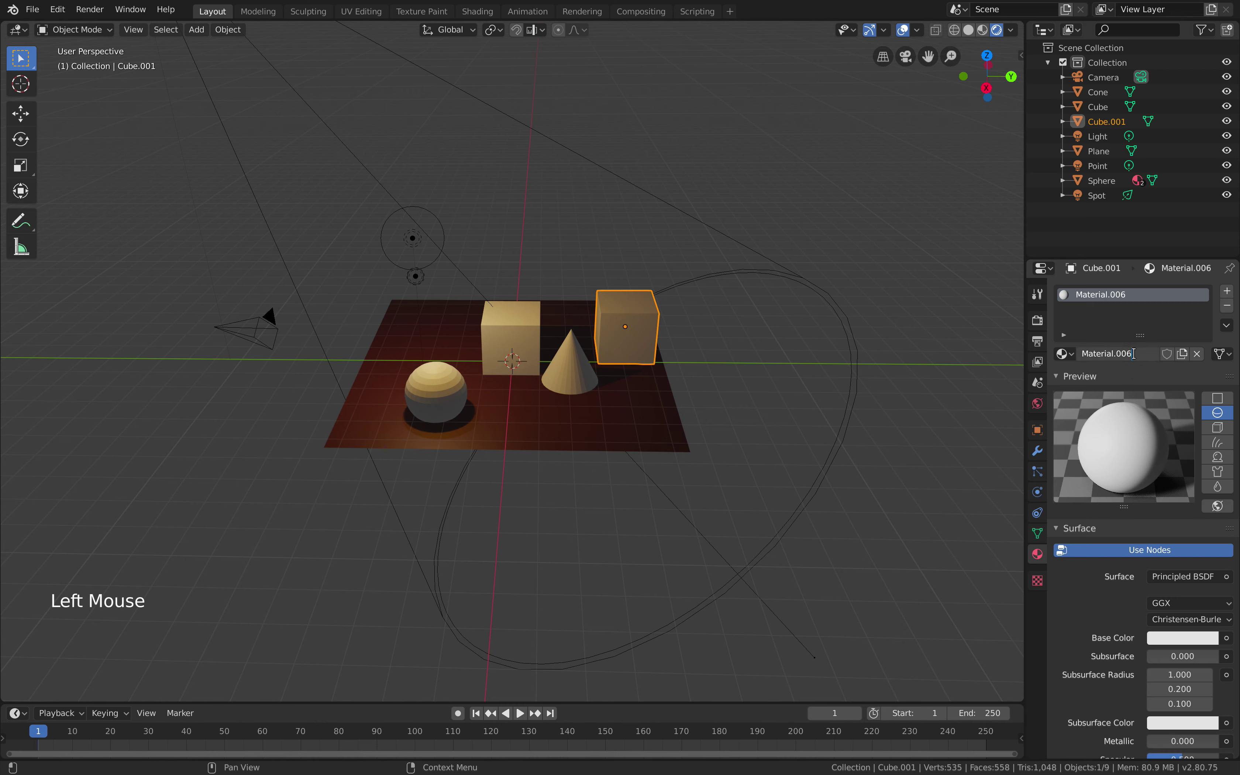
drag(1133, 353, 1079, 357)
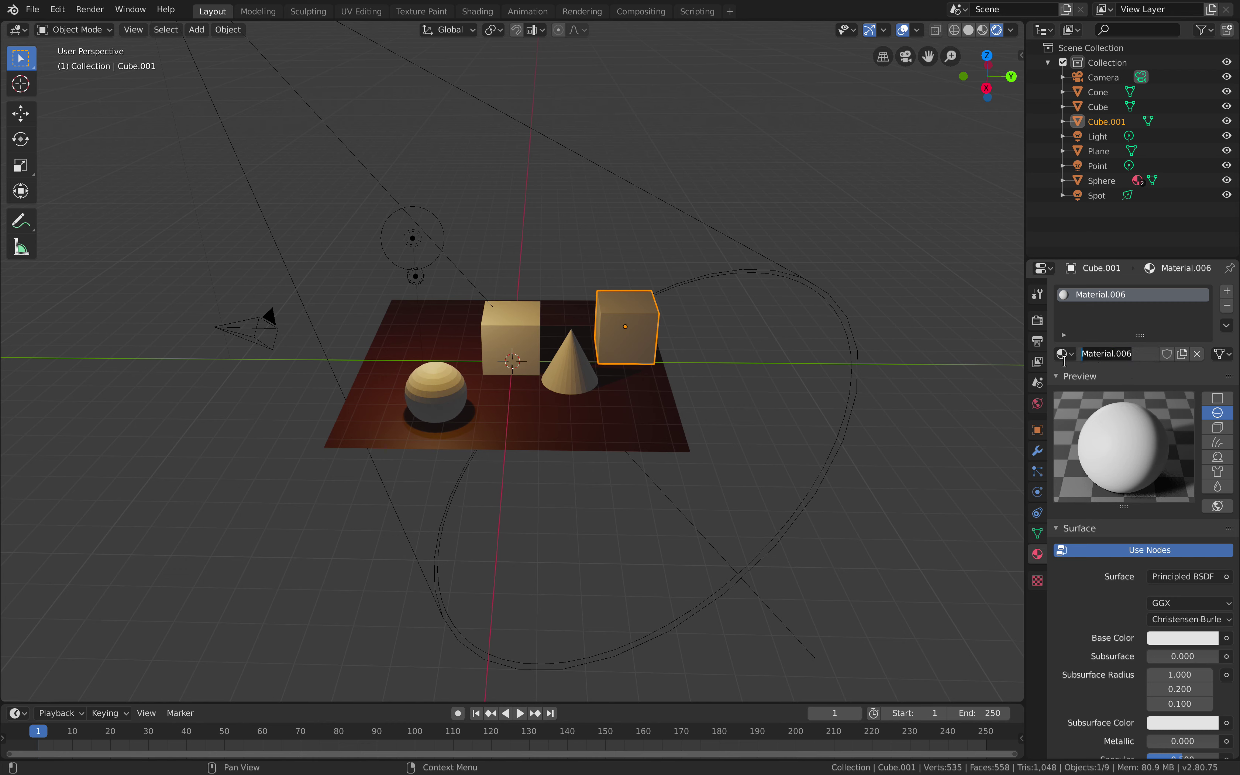
text(CUBE TEST)
key(Return)
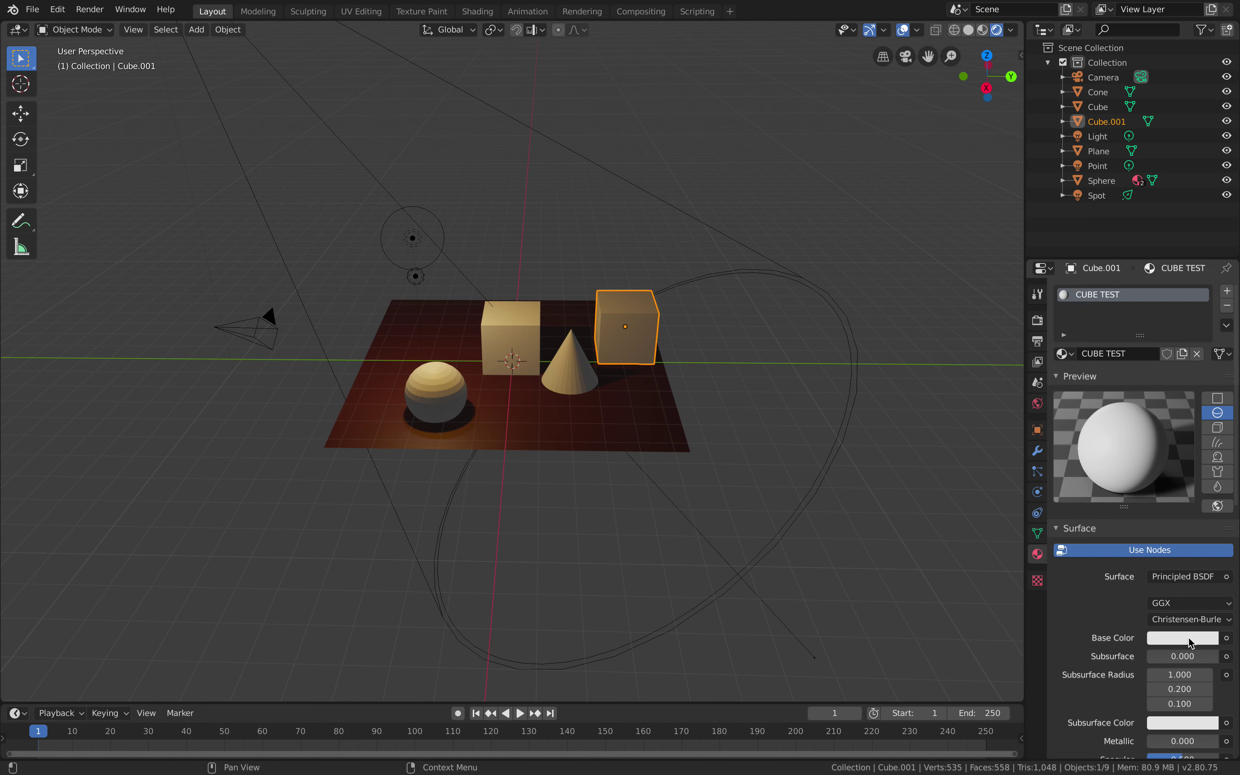
Set the CUBE TEST base color to a saturated pinkish red and deselect the cube
click(1187, 637)
click(1139, 502)
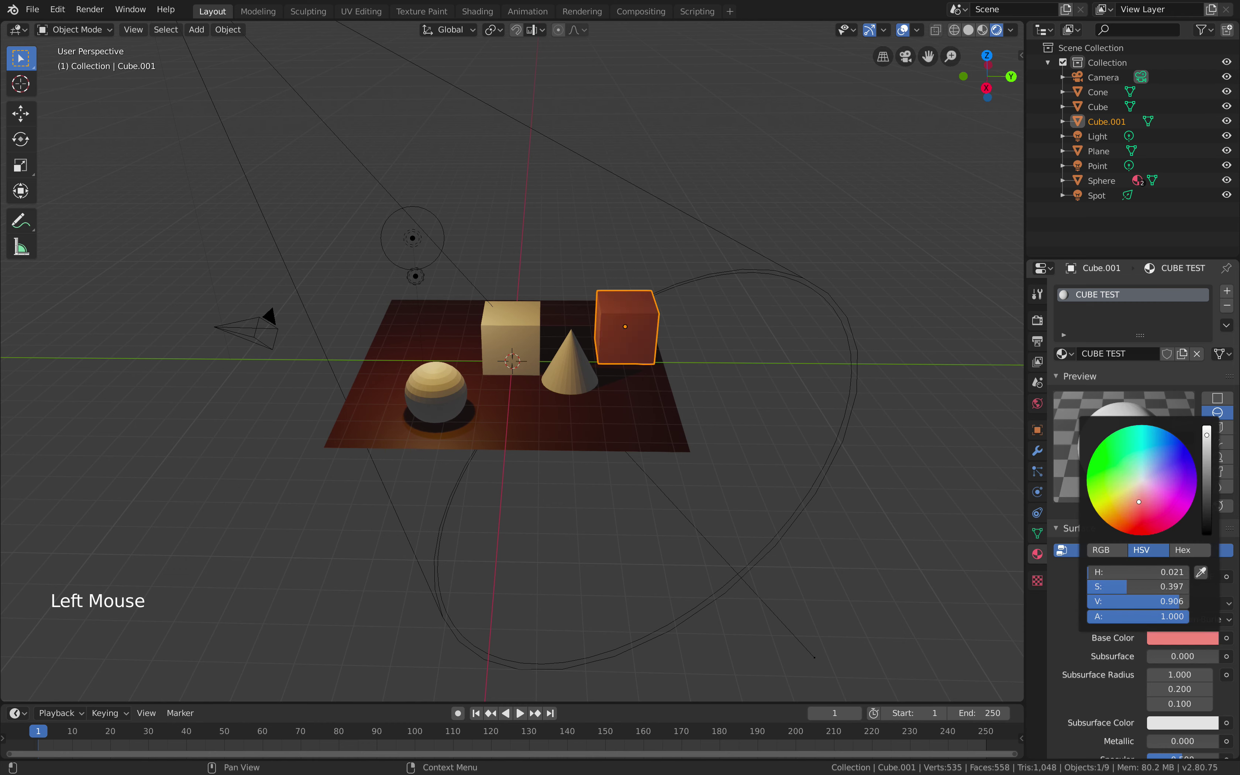
drag(1139, 502, 1168, 521)
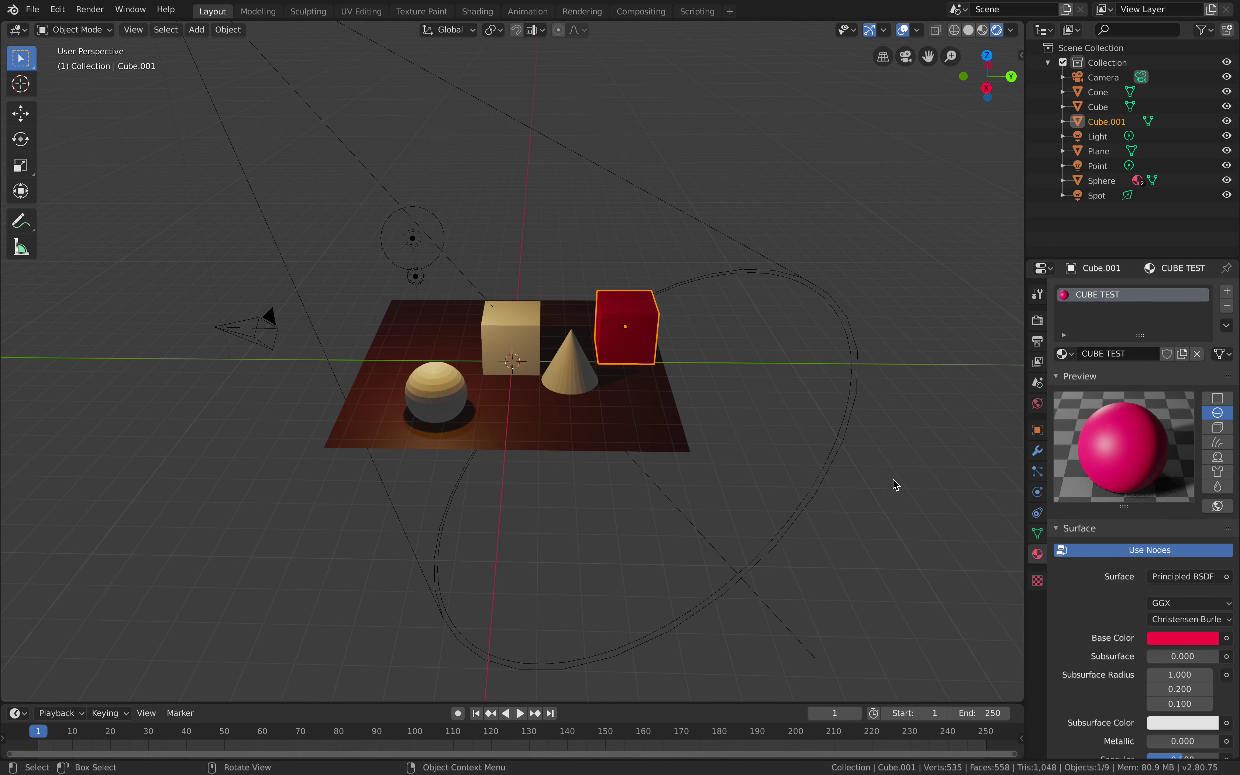
click(949, 468)
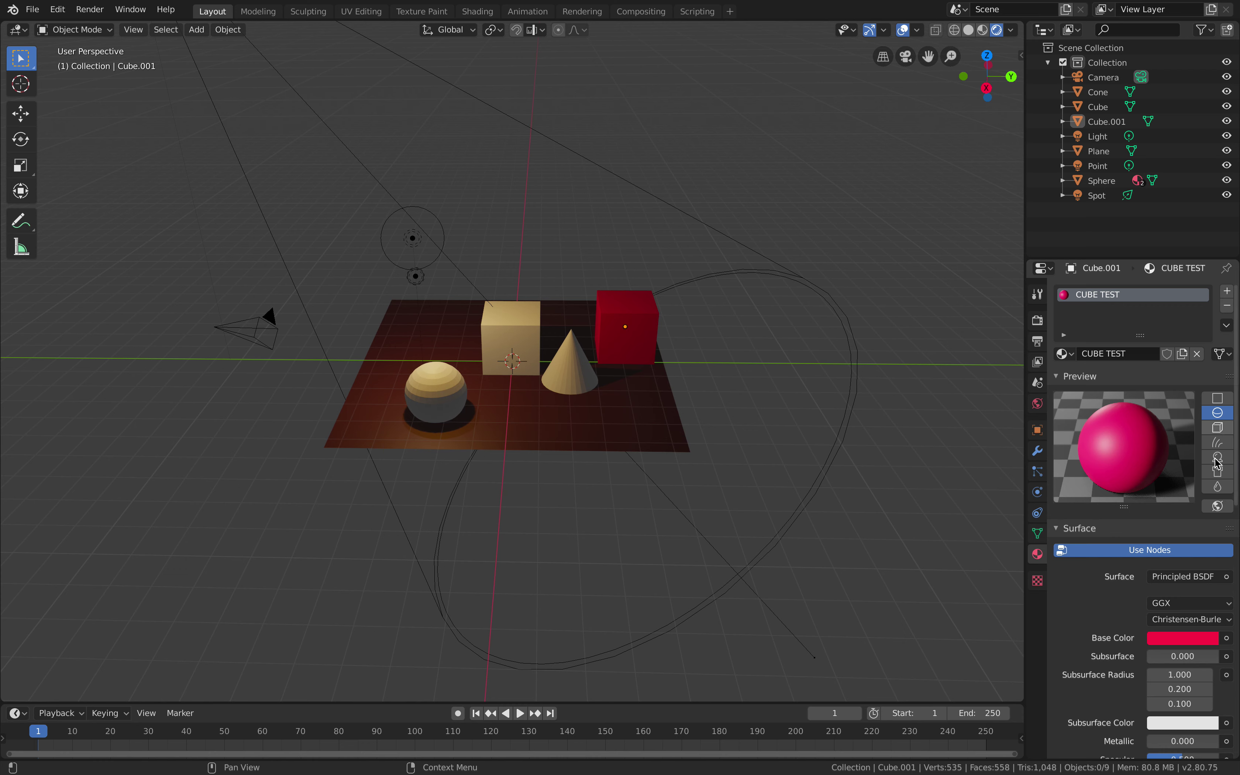
Set the first CUBE TEST subsurface radius value to 2.200 and its subsurface color to golden yellow
scroll(1176, 666, down, 1)
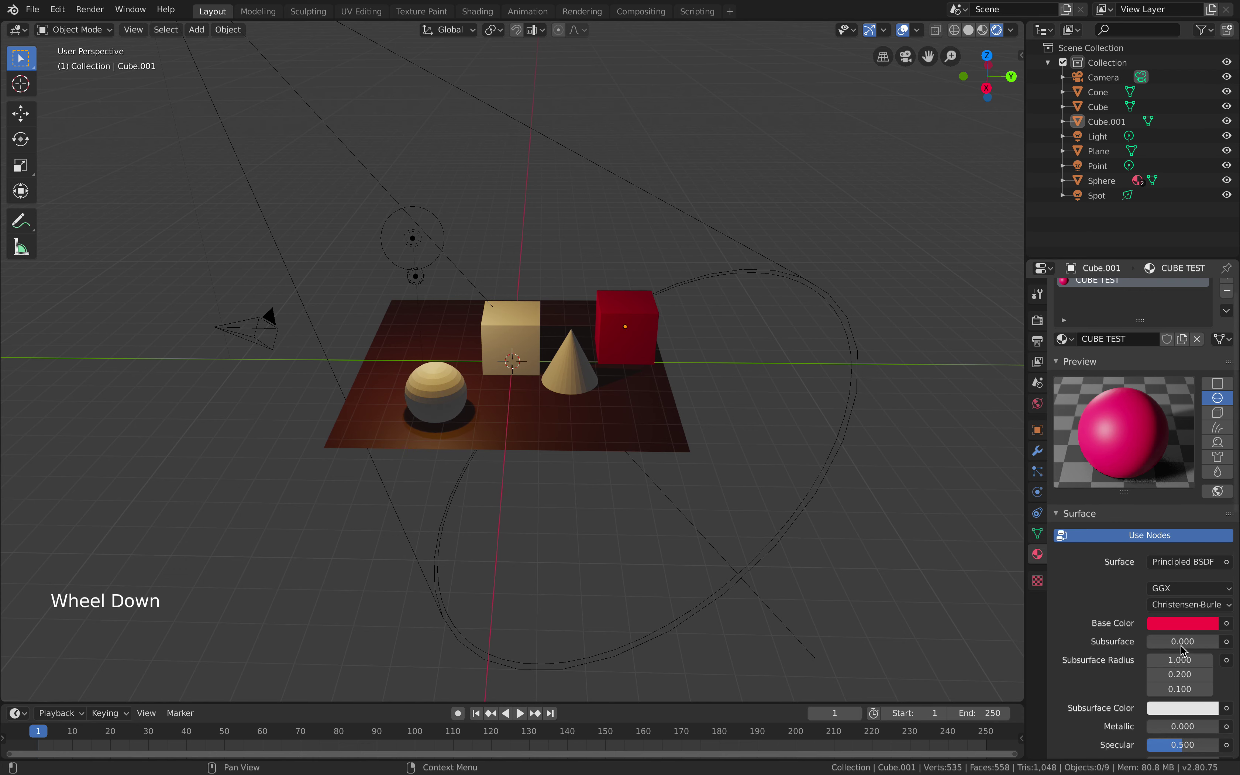
mouse_move(1180, 660)
mouse_down()
mouse_move(1159, 659)
mouse_move(1174, 660)
mouse_up()
scroll(1174, 678, down, 2)
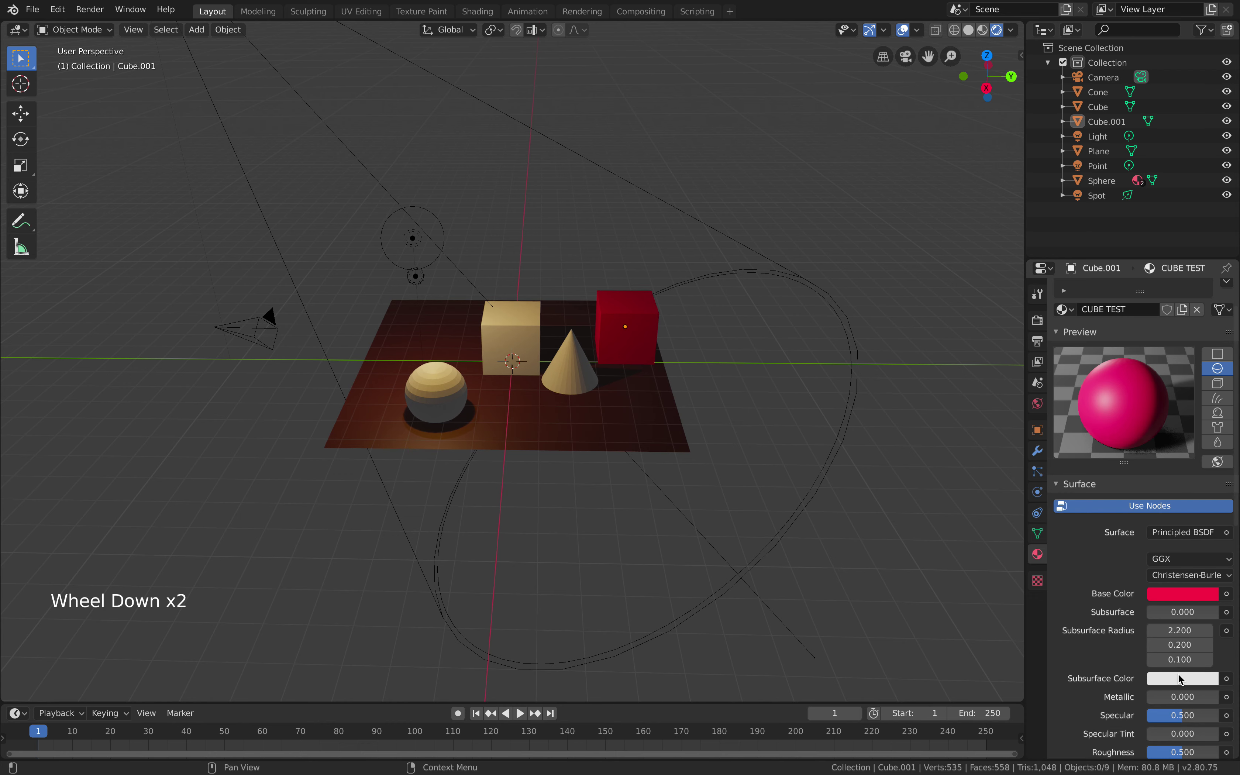
click(1179, 679)
mouse_move(1180, 521)
mouse_down()
mouse_move(1156, 521)
mouse_move(1168, 482)
mouse_move(1105, 557)
mouse_up()
click(937, 482)
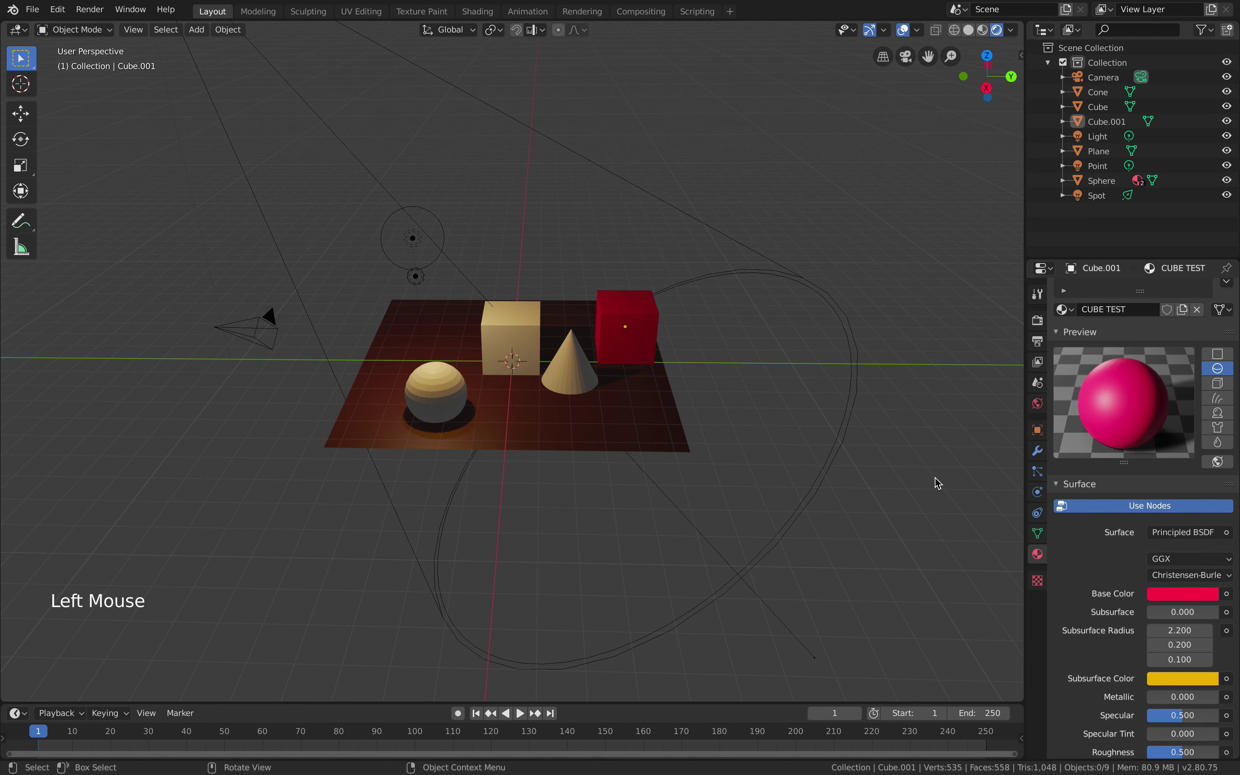
Change the plane's base color to a dark olive with hue 0.218, saturation 0.299 and value 0.157
scroll(1177, 582, down, 1)
scroll(1177, 582, down, 4)
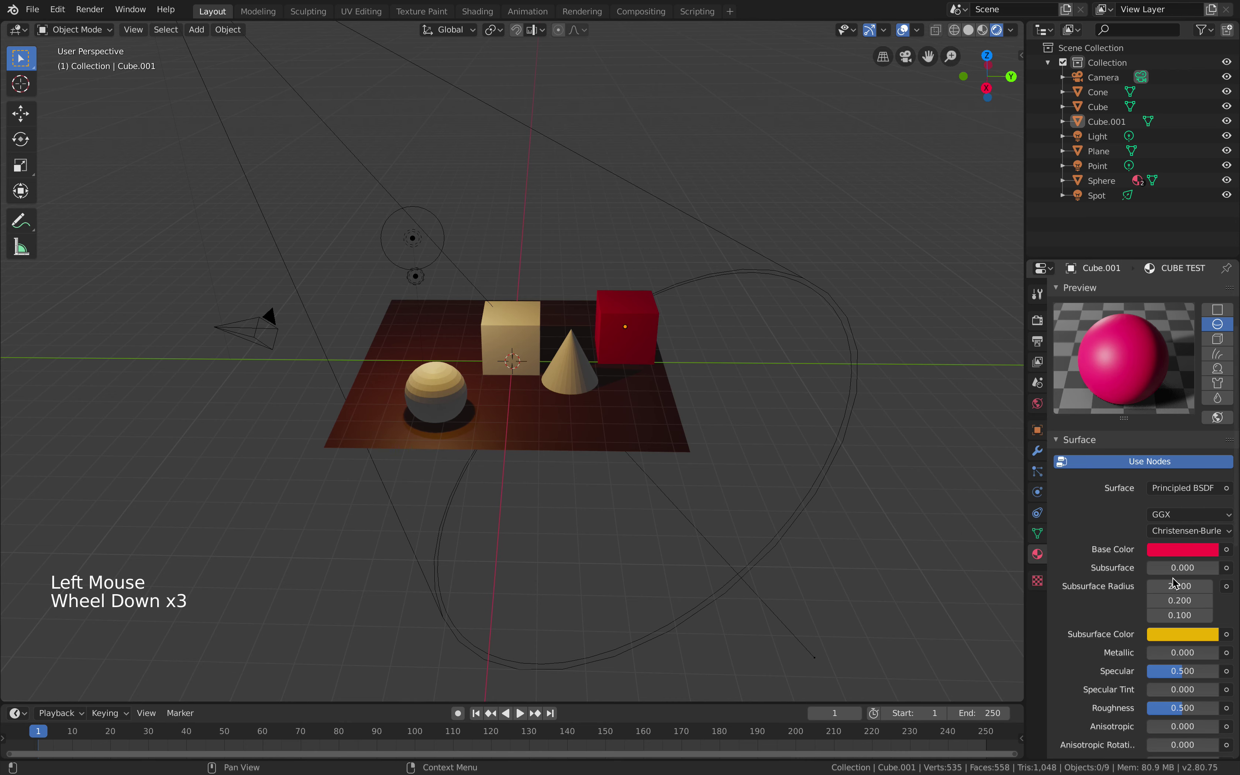
scroll(1176, 583, up, 5)
scroll(1176, 583, up, 1)
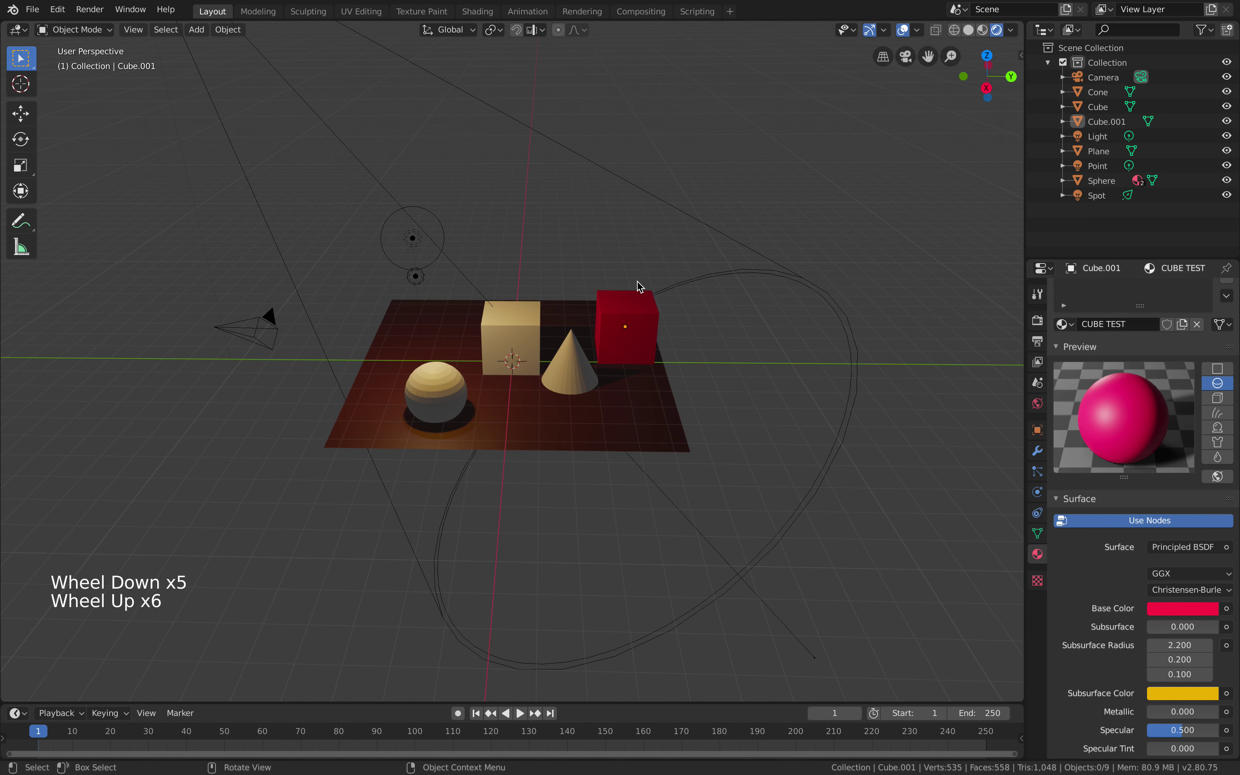
click(650, 421)
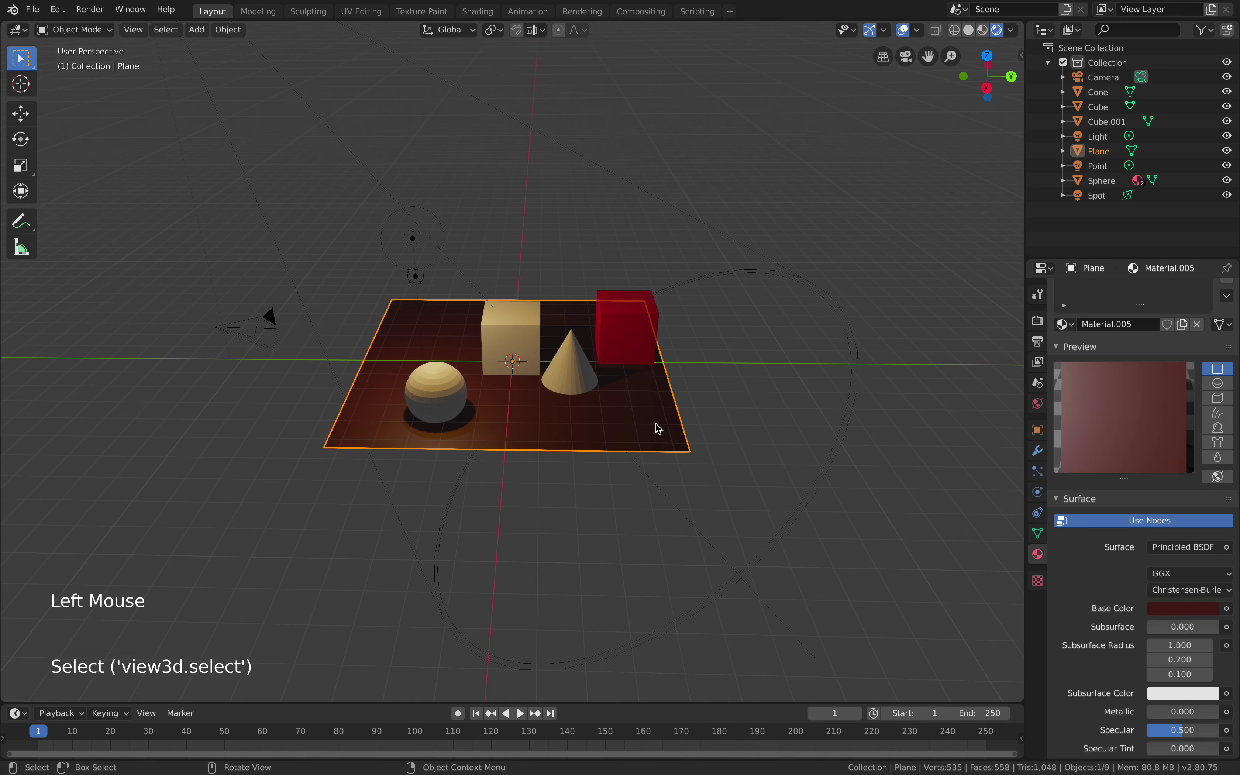
click(1190, 611)
mouse_move(1207, 484)
mouse_down()
mouse_move(1207, 495)
mouse_move(1207, 484)
mouse_move(1125, 454)
mouse_up()
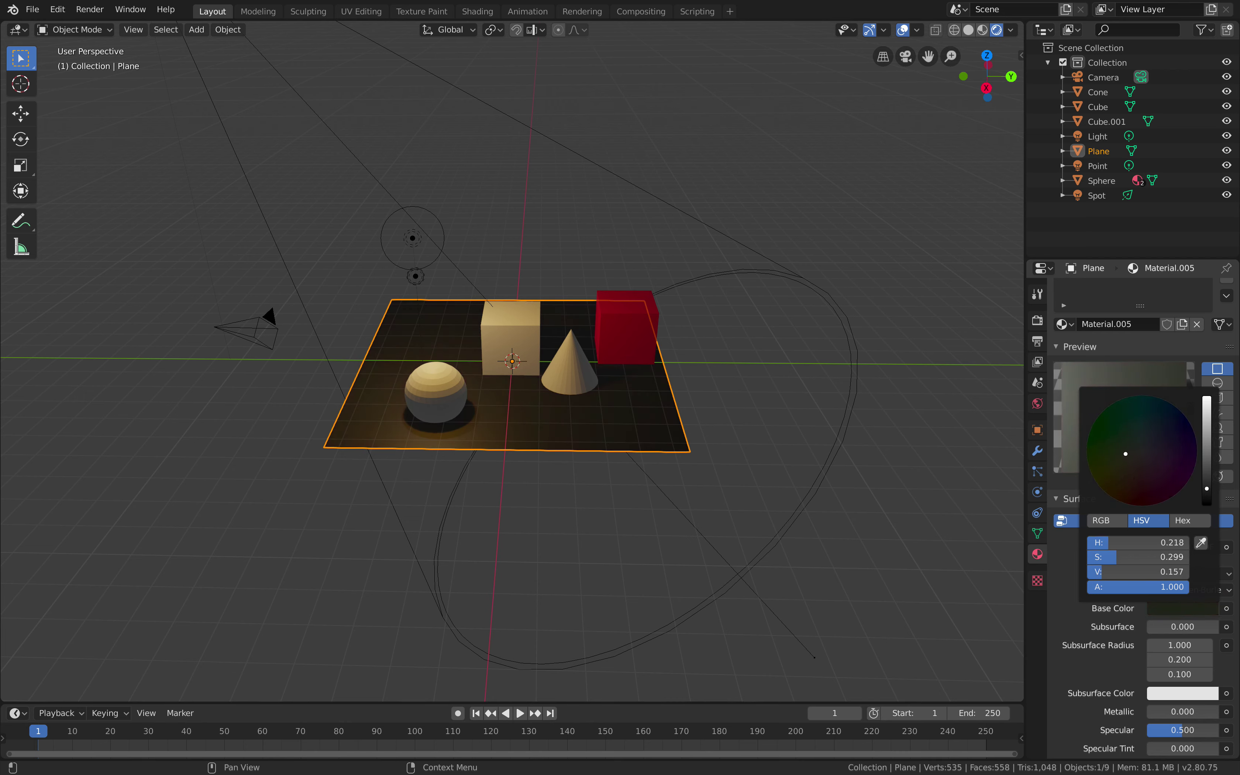
click(747, 431)
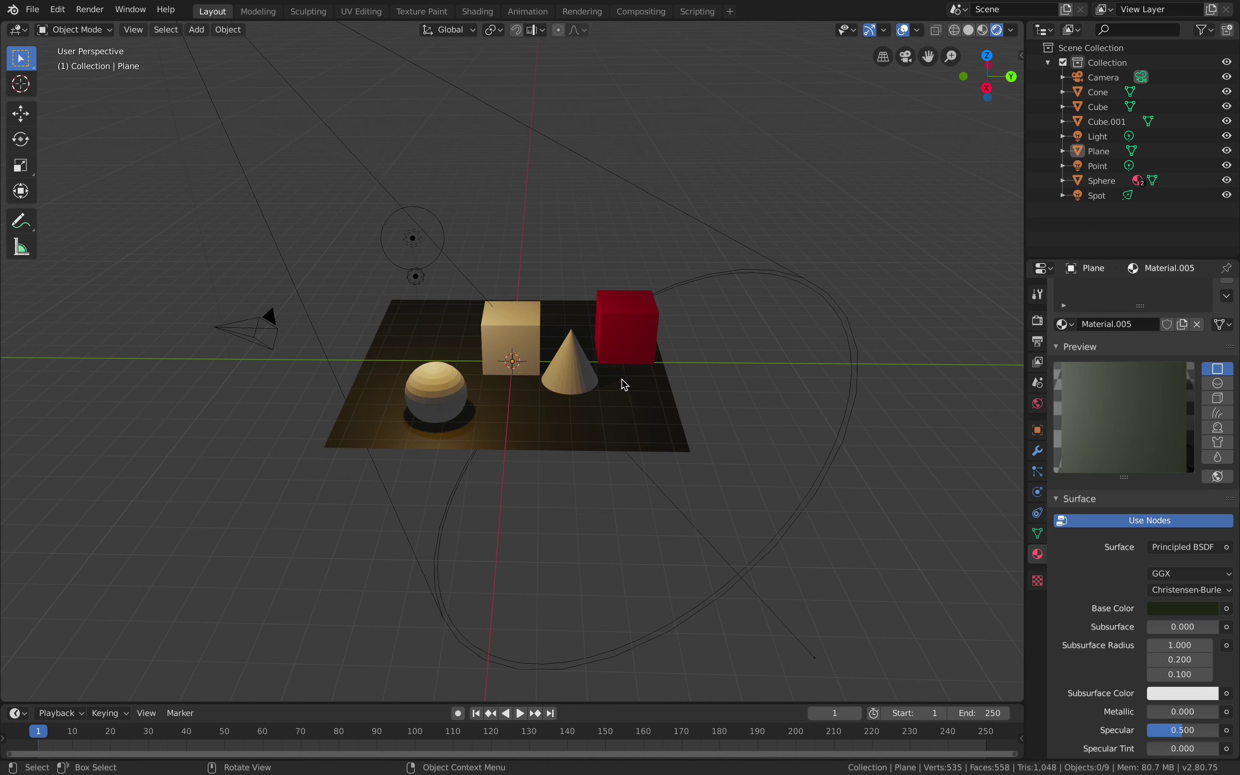
Switch to the camera view and move the sphere about 2.1 m to the left side of the camera frame
click(906, 57)
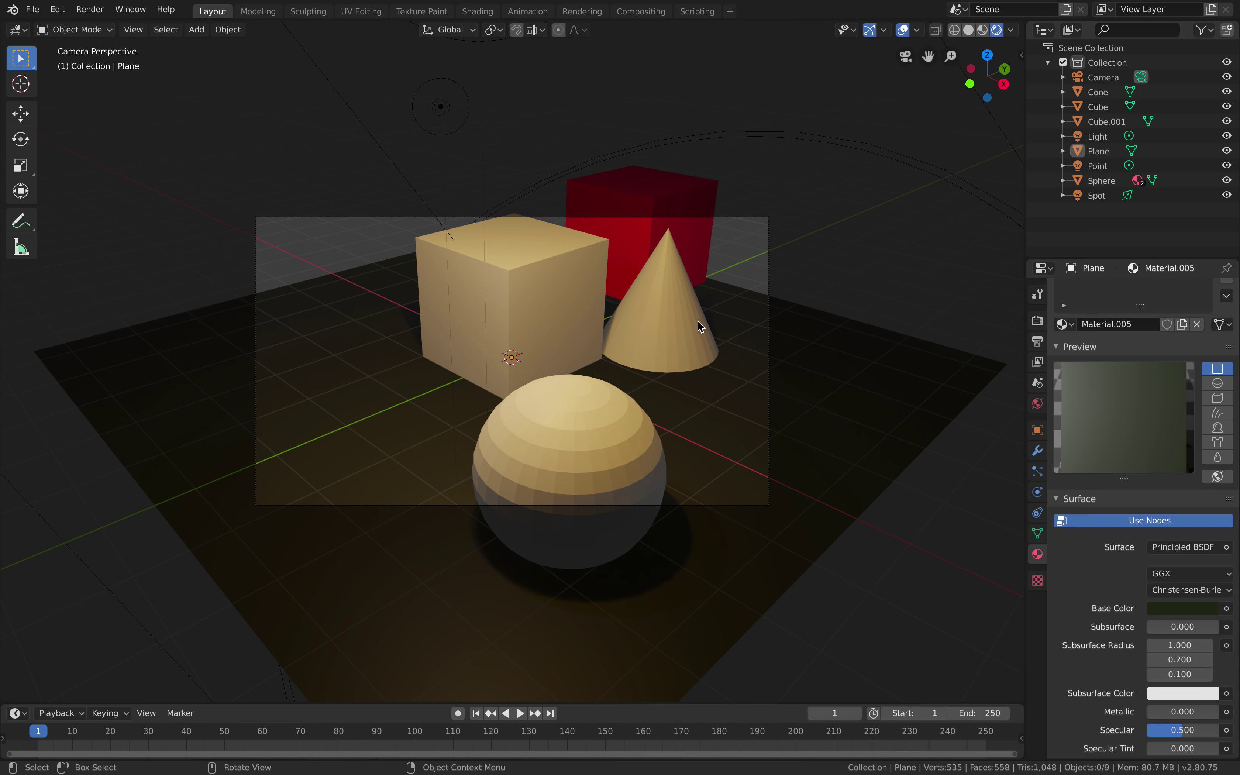
click(557, 421)
drag(580, 420, 527, 407)
click(591, 438)
key(g)
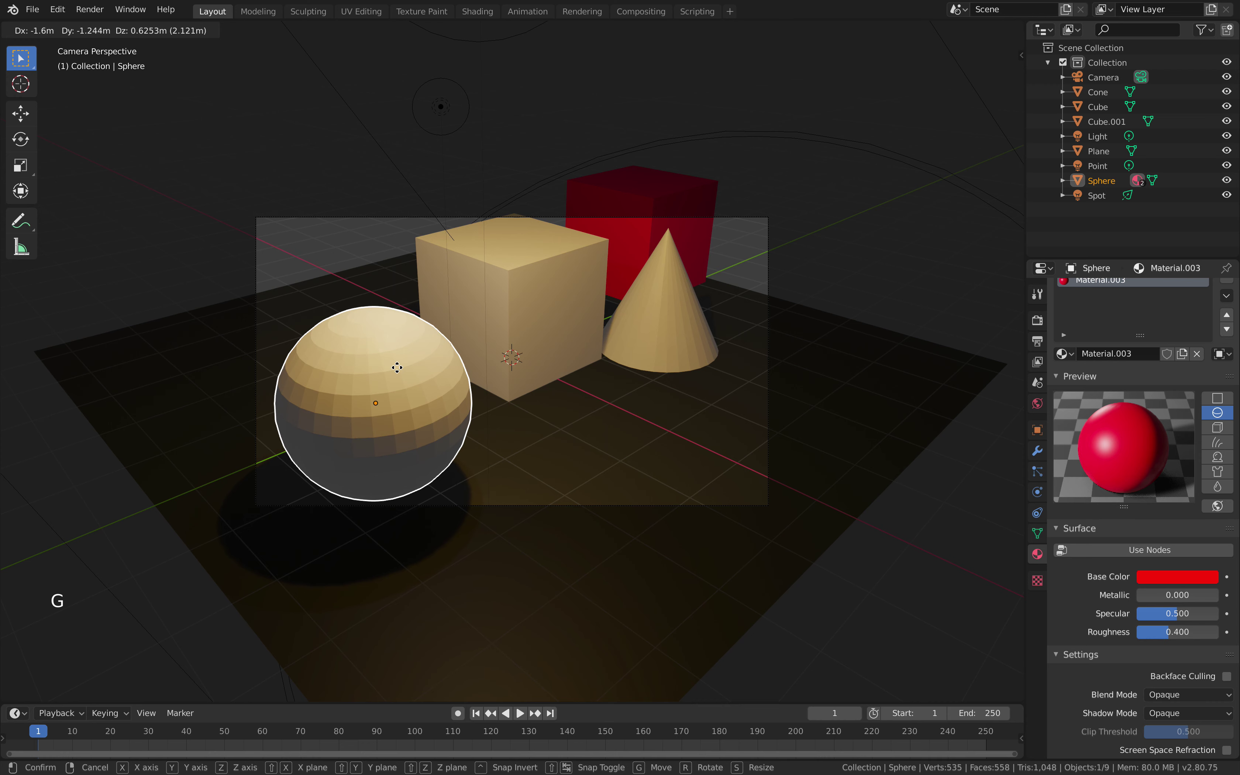
click(397, 366)
Scale down the beige cube and move it slightly lower between the sphere and the cone
click(539, 285)
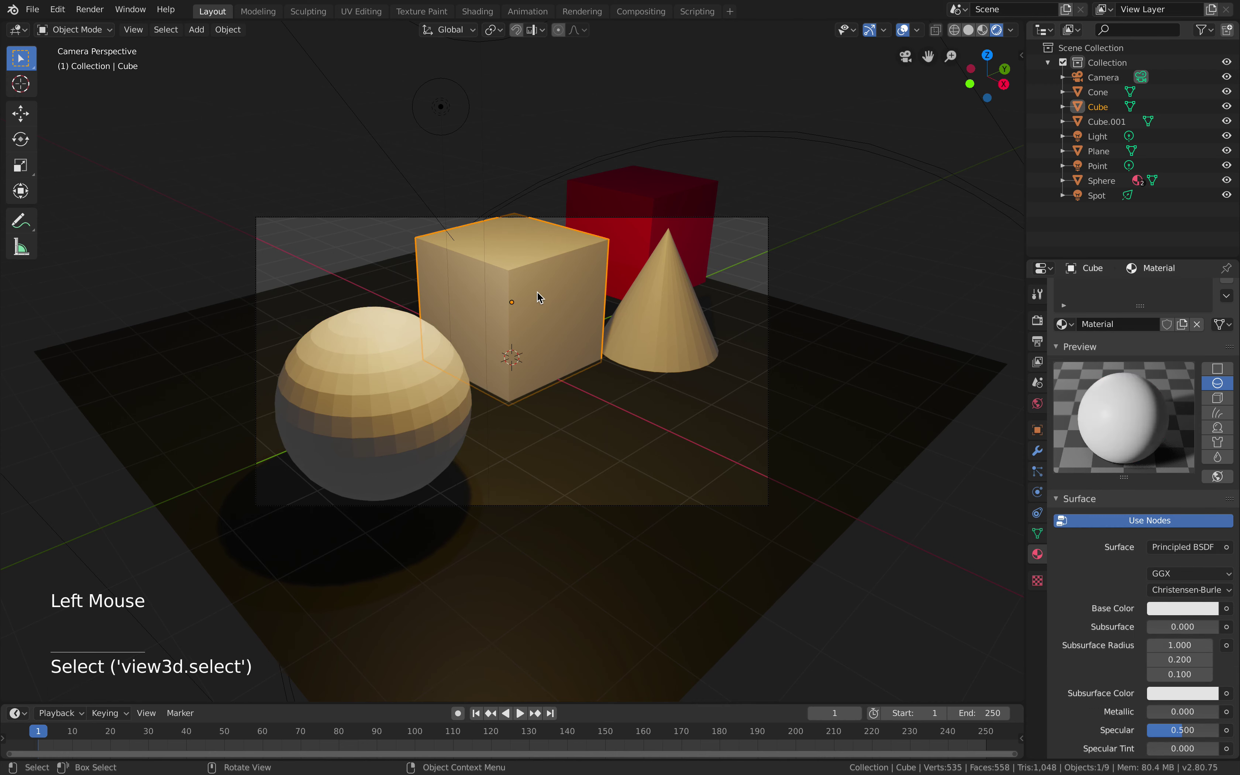
key(s)
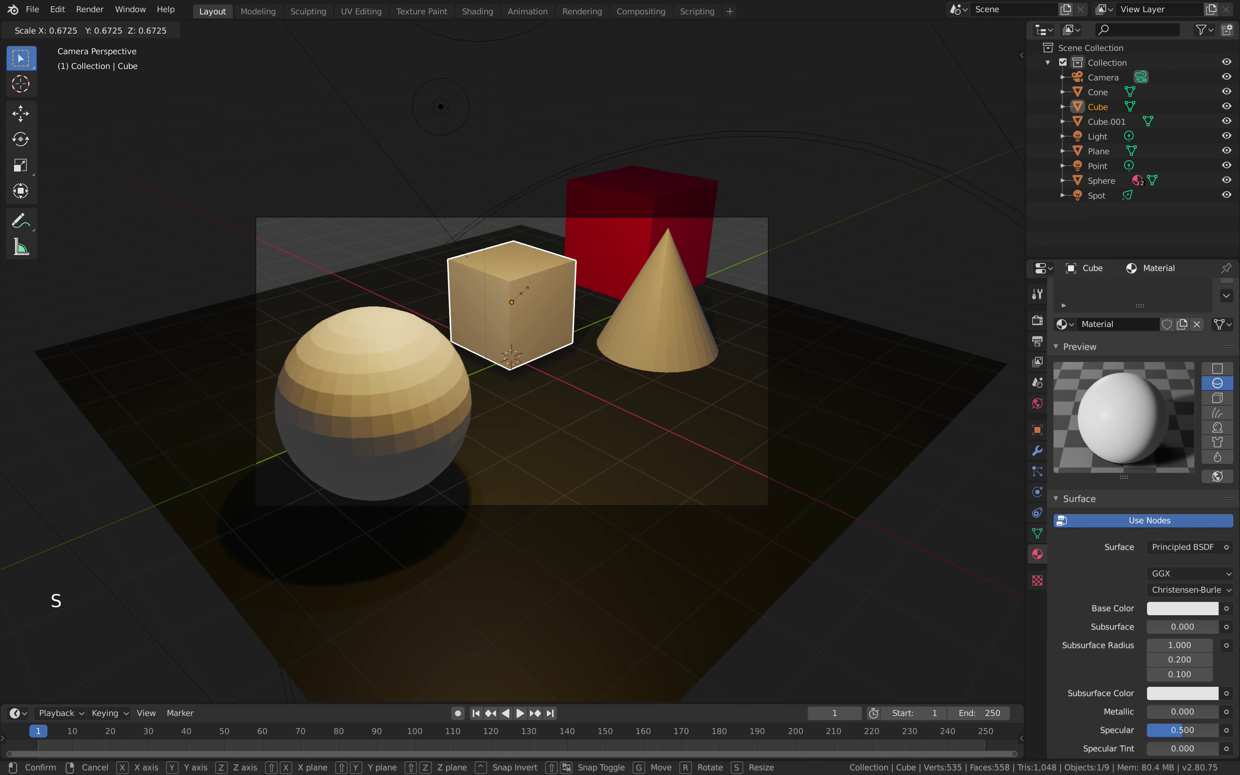
click(523, 290)
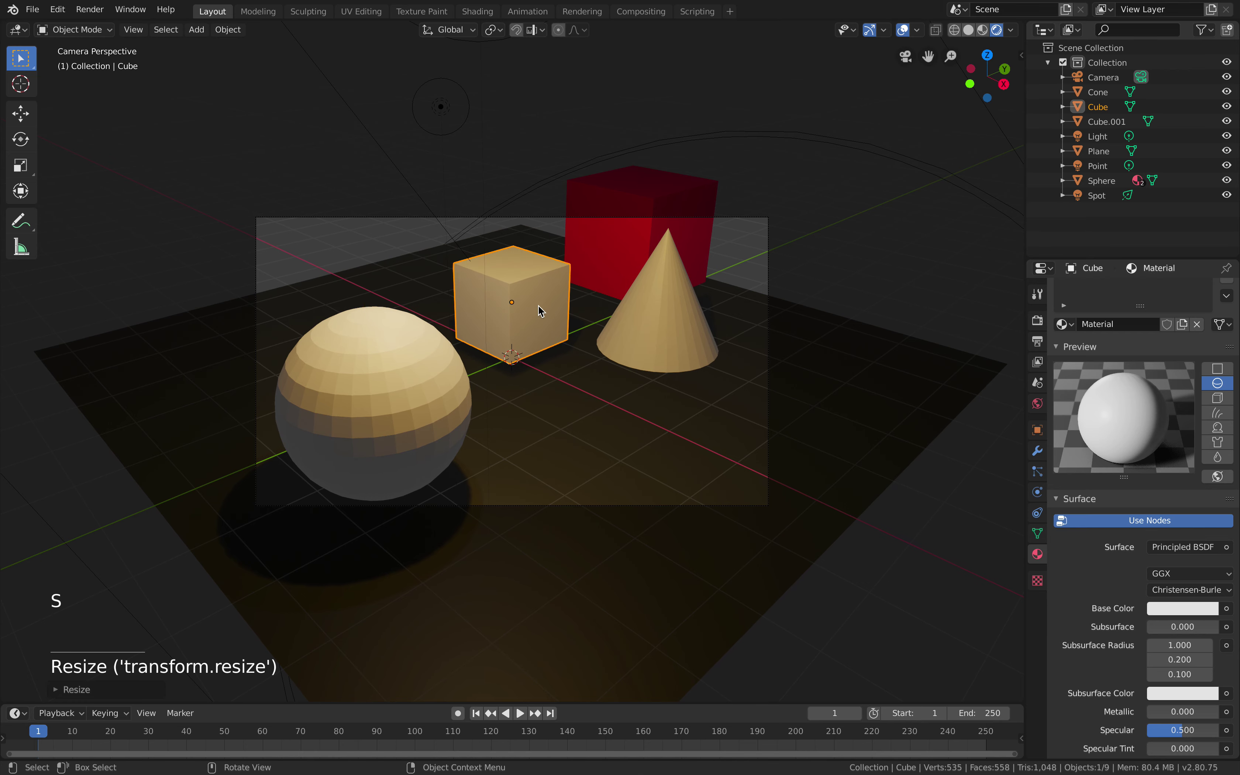
key(g)
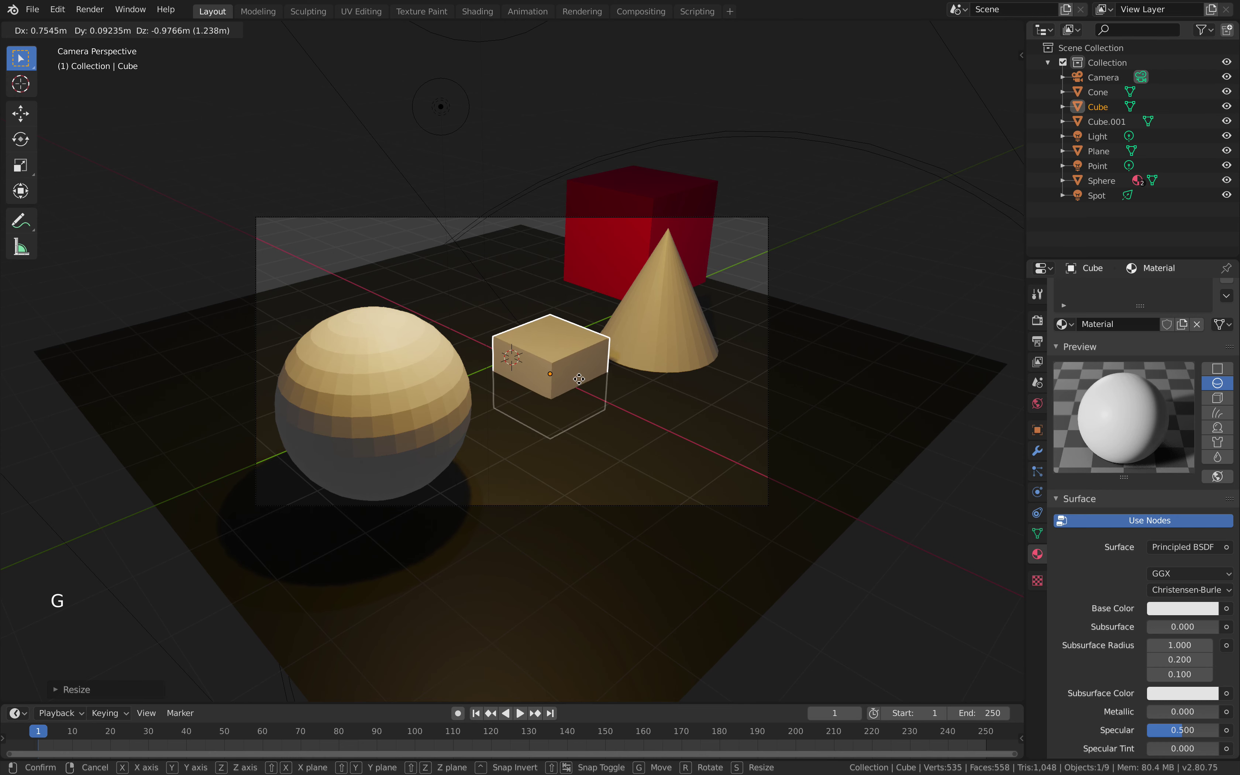
click(549, 331)
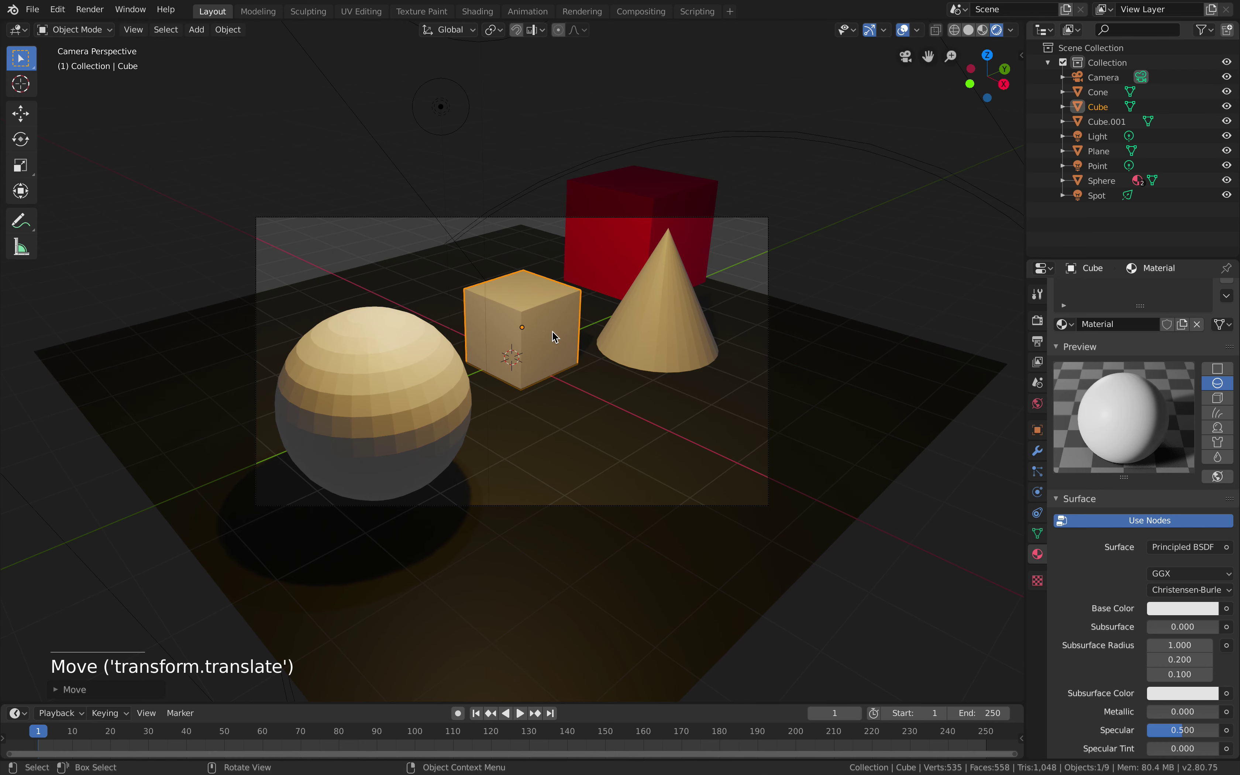
Move the cone toward the camera so it stands in the front right part of the camera frame
click(661, 319)
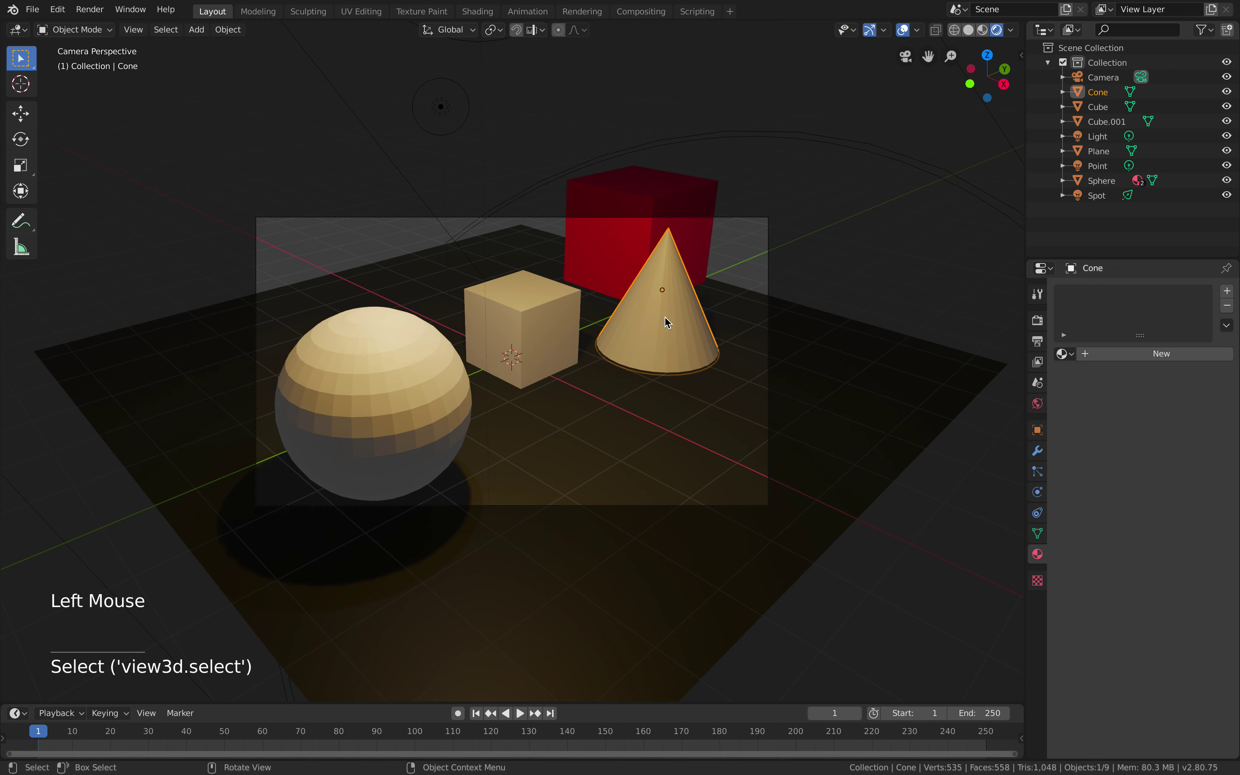
key(g)
click(671, 316)
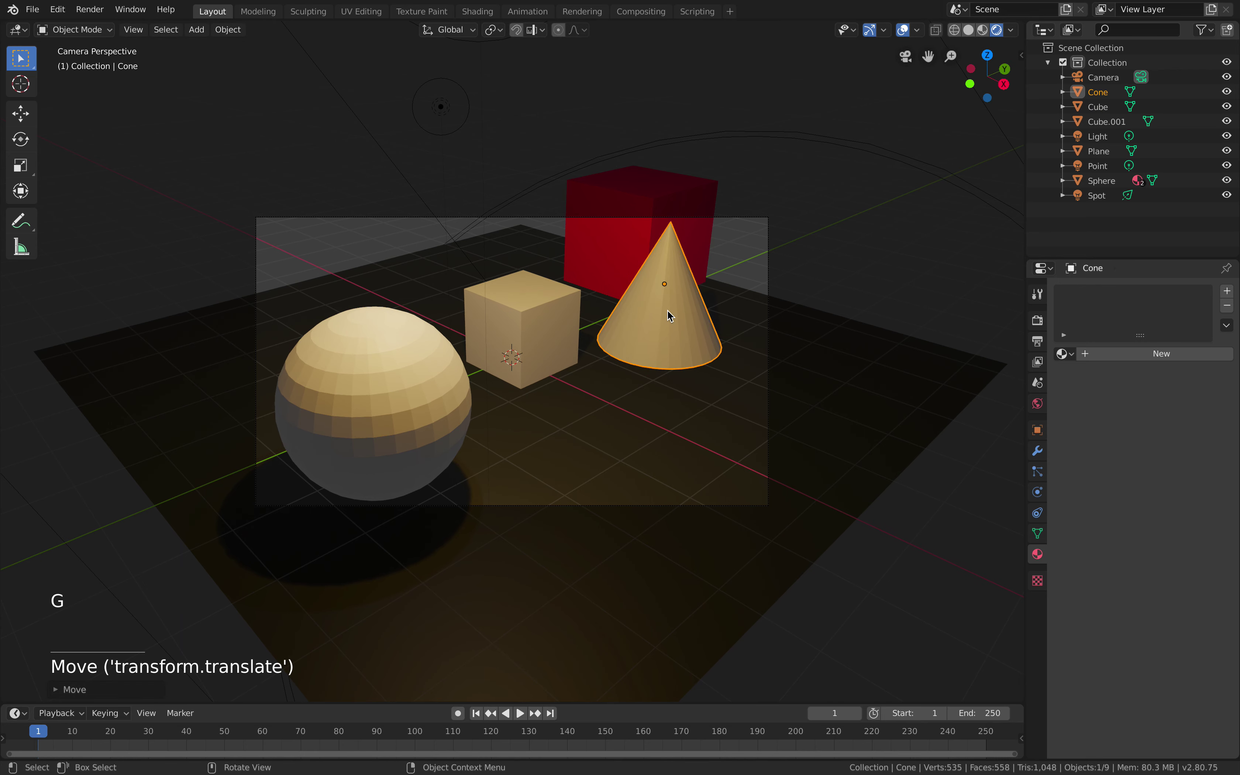
click(21, 115)
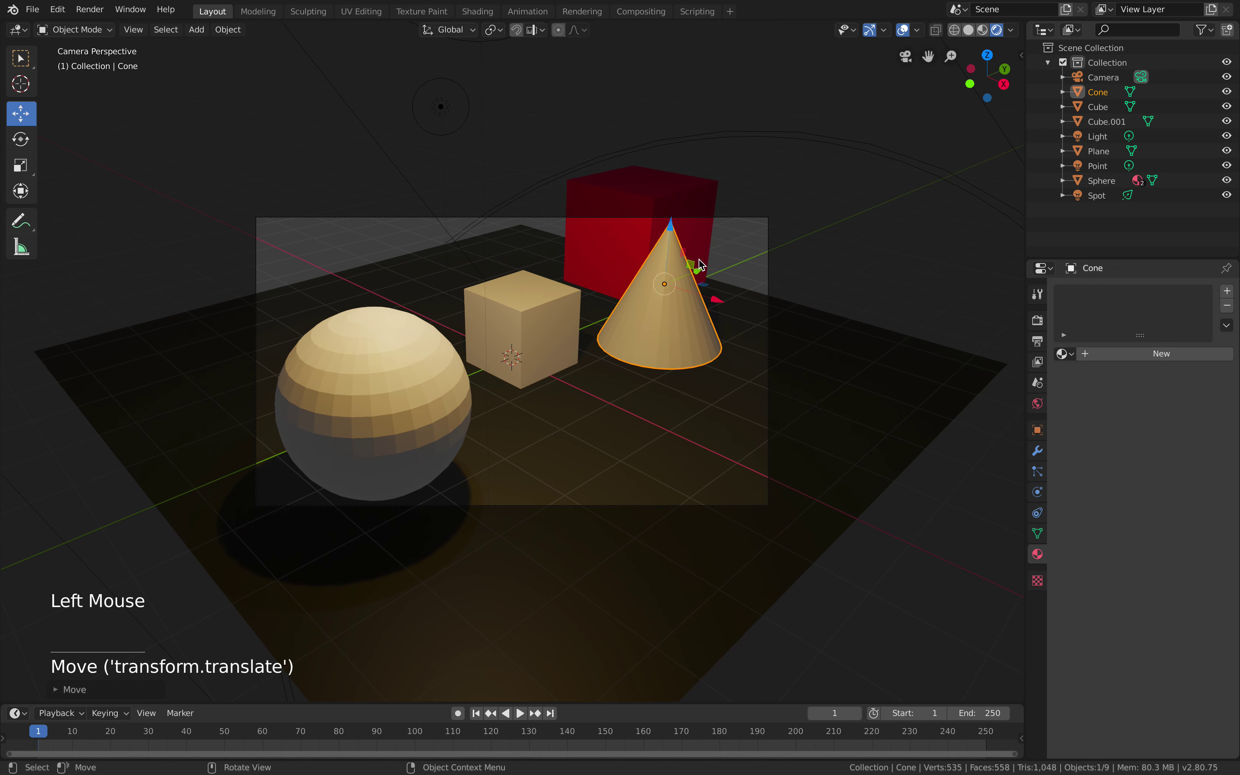
drag(701, 266, 711, 400)
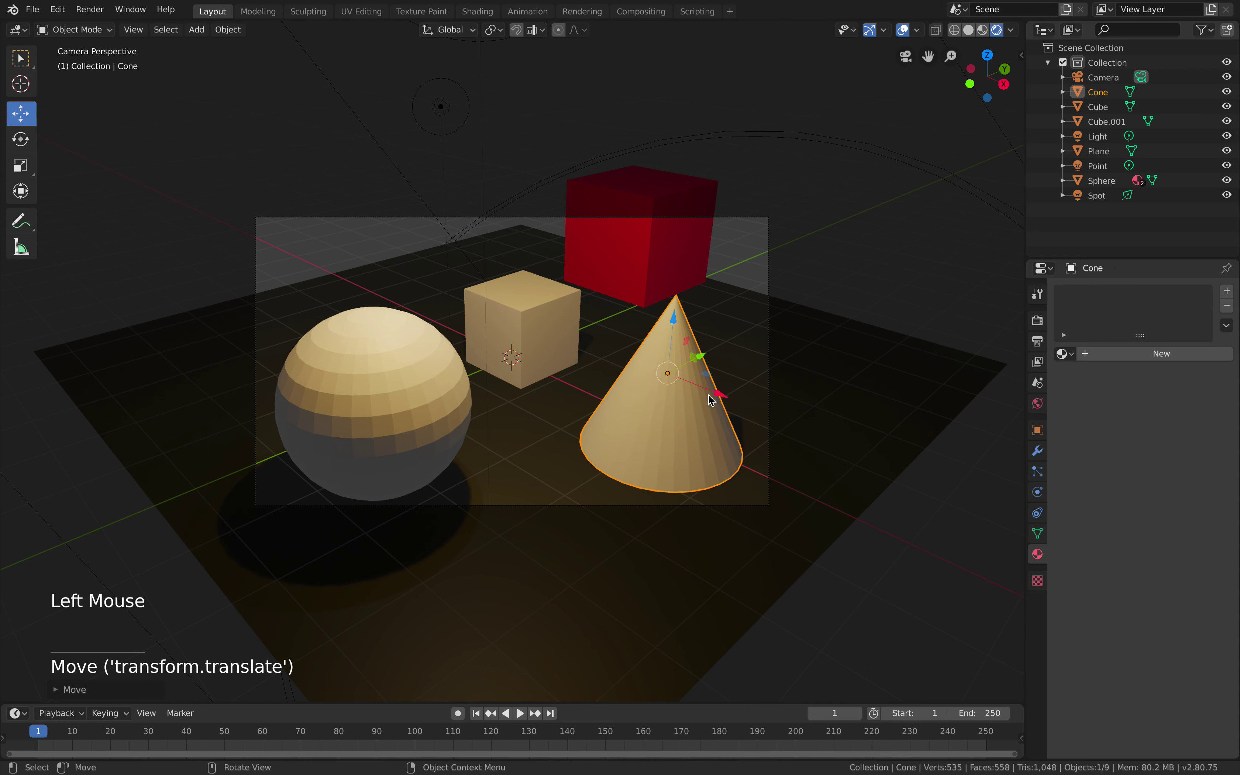
Scale the red cube to about 0.6 and move it lower, just behind the beige cube
click(648, 244)
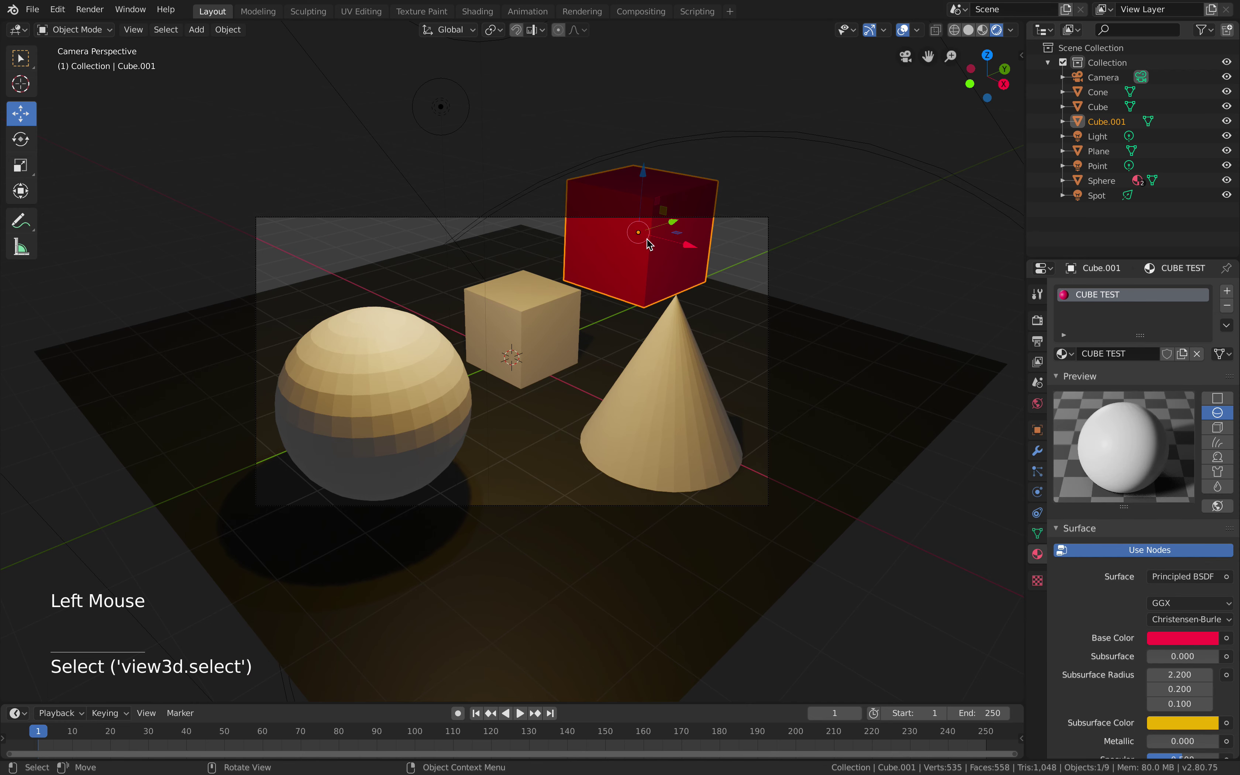
key(s)
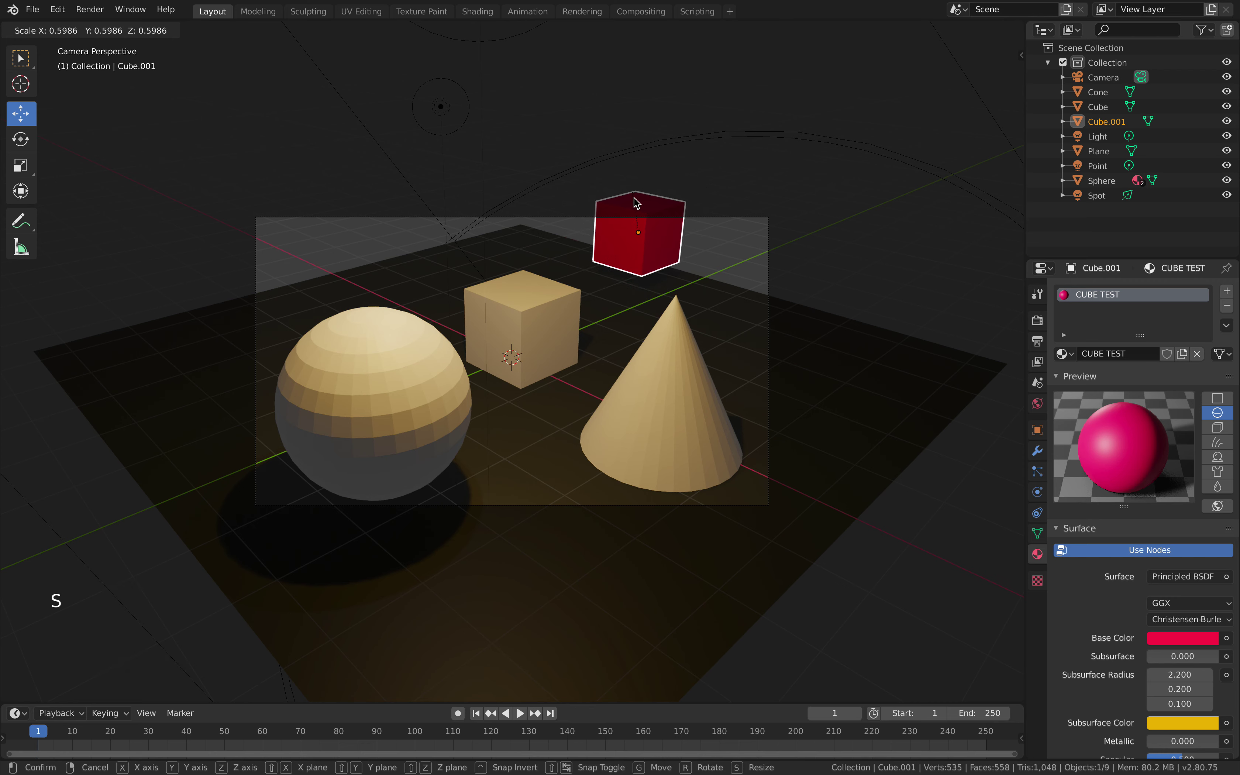
click(635, 203)
drag(642, 175, 631, 264)
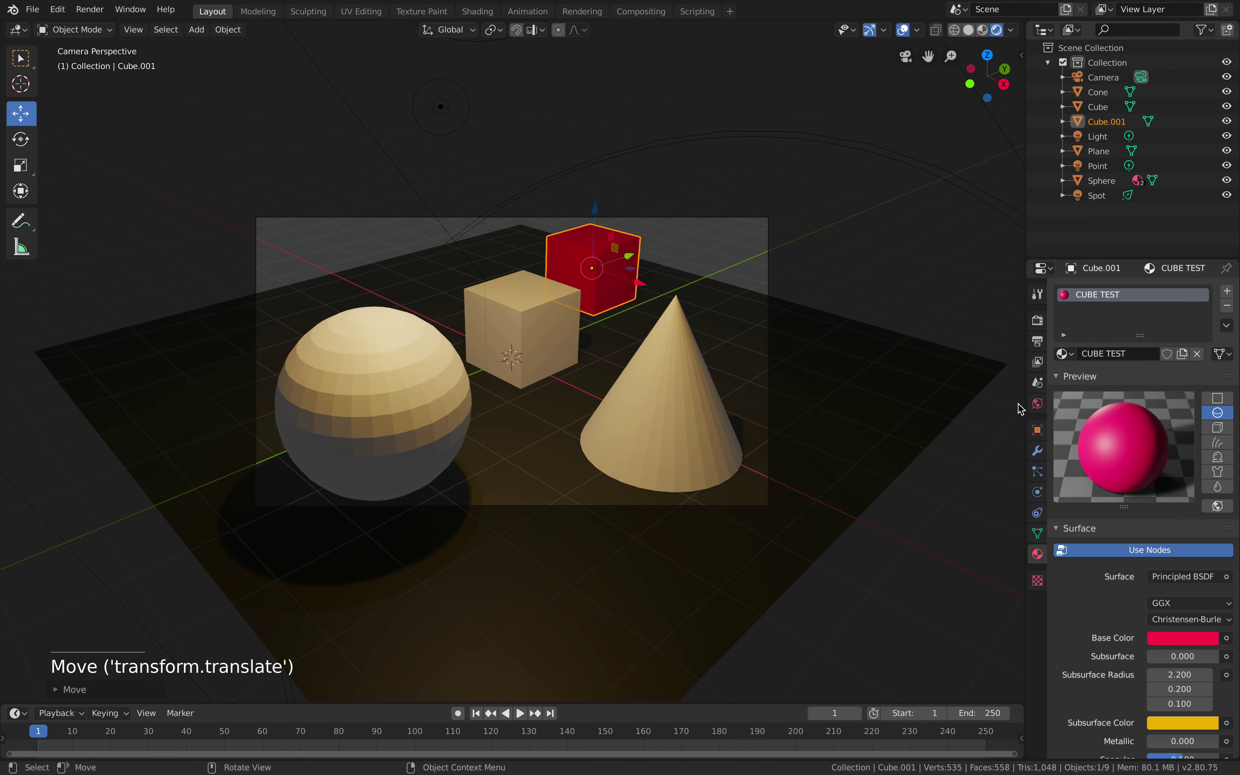
Change the CUBE TEST base color to yellow with hue 0.170, saturation 0.868 and value 0.906
click(1179, 638)
drag(1164, 499, 1100, 502)
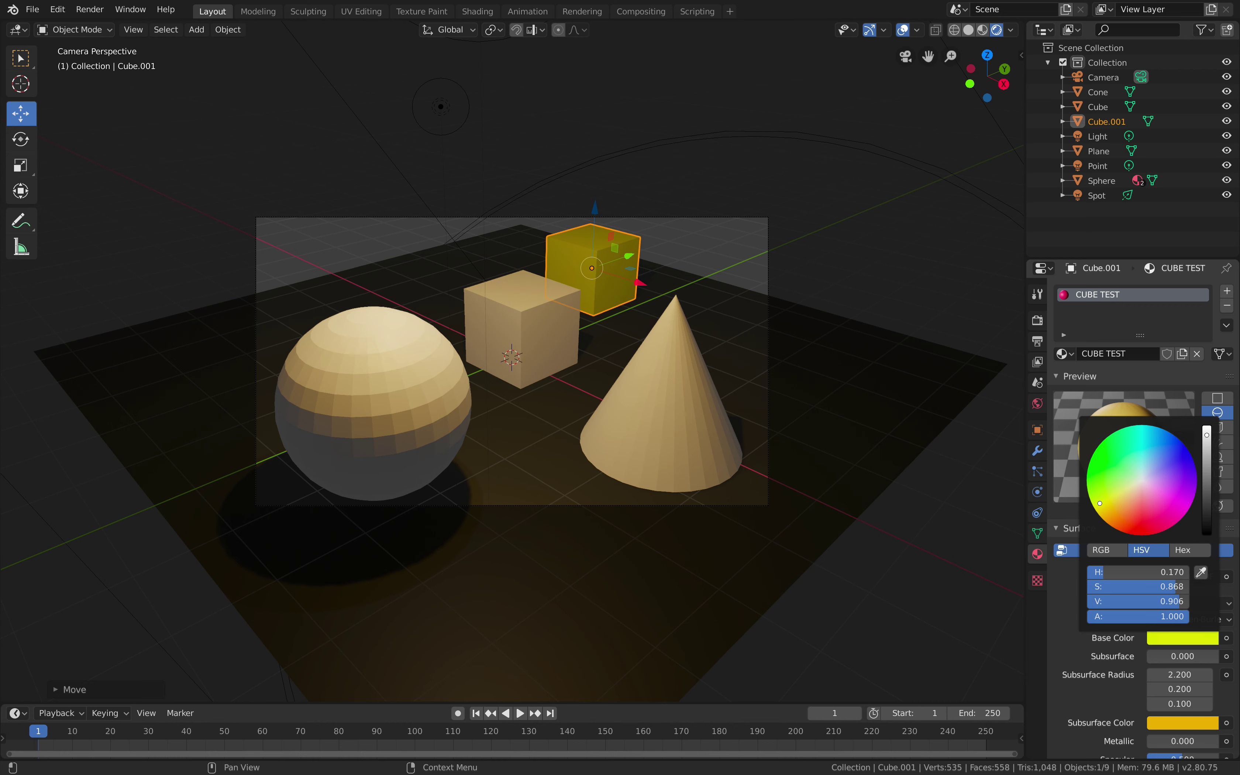
Change the CUBE TEST base color to orange and delete the cube behind the beige one
mouse_move(1100, 503)
mouse_down()
mouse_move(1141, 520)
mouse_move(1119, 512)
mouse_up()
click(889, 307)
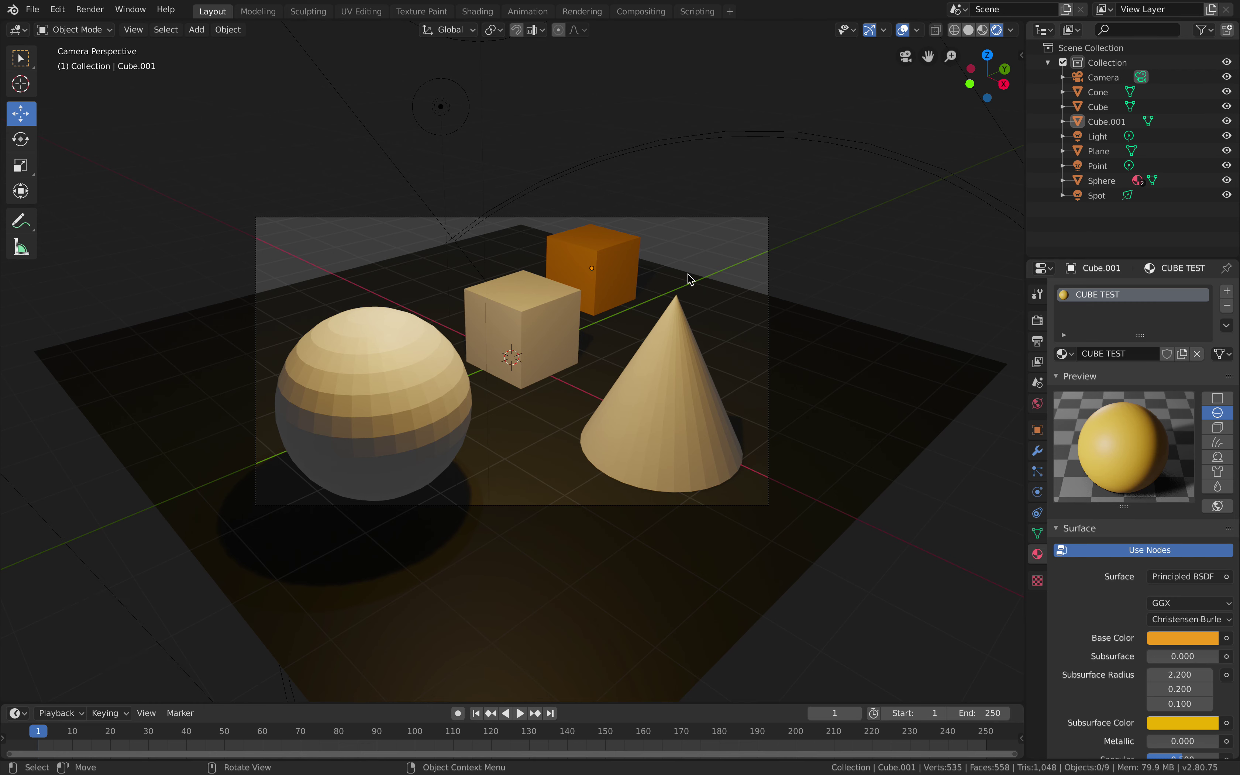
click(616, 265)
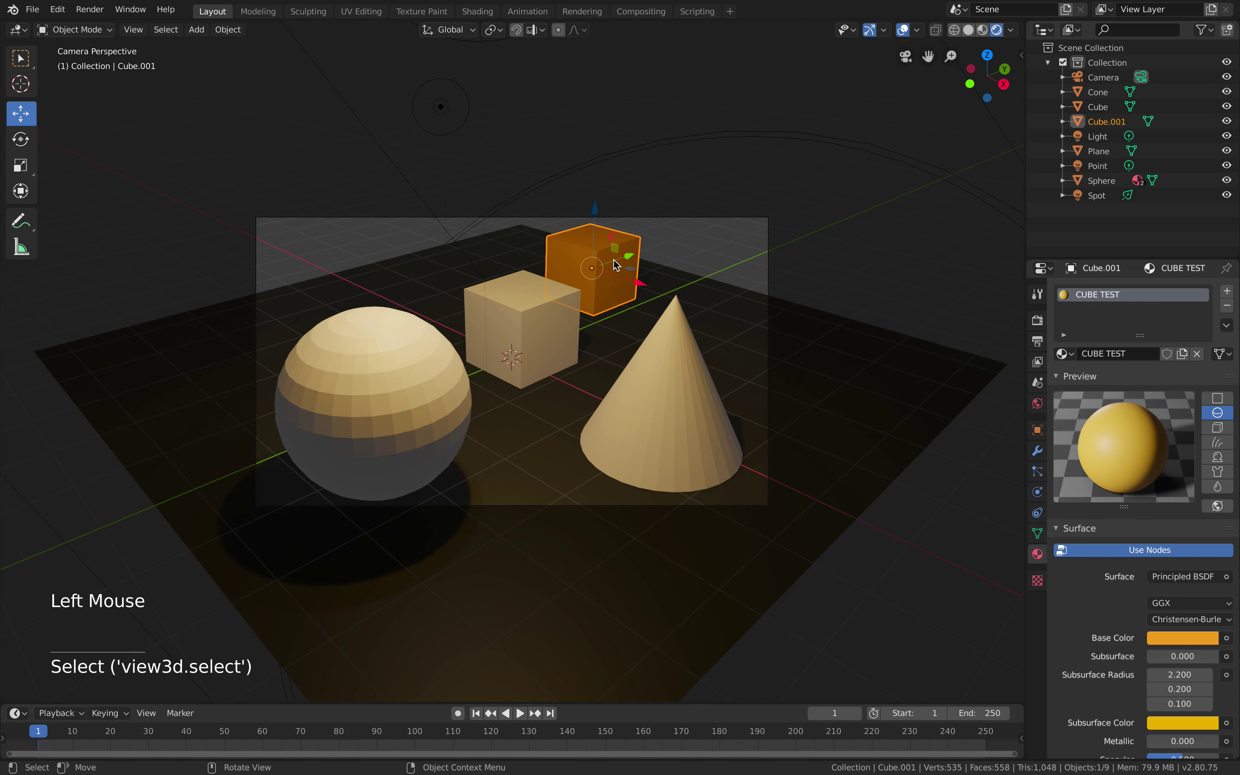
key(x)
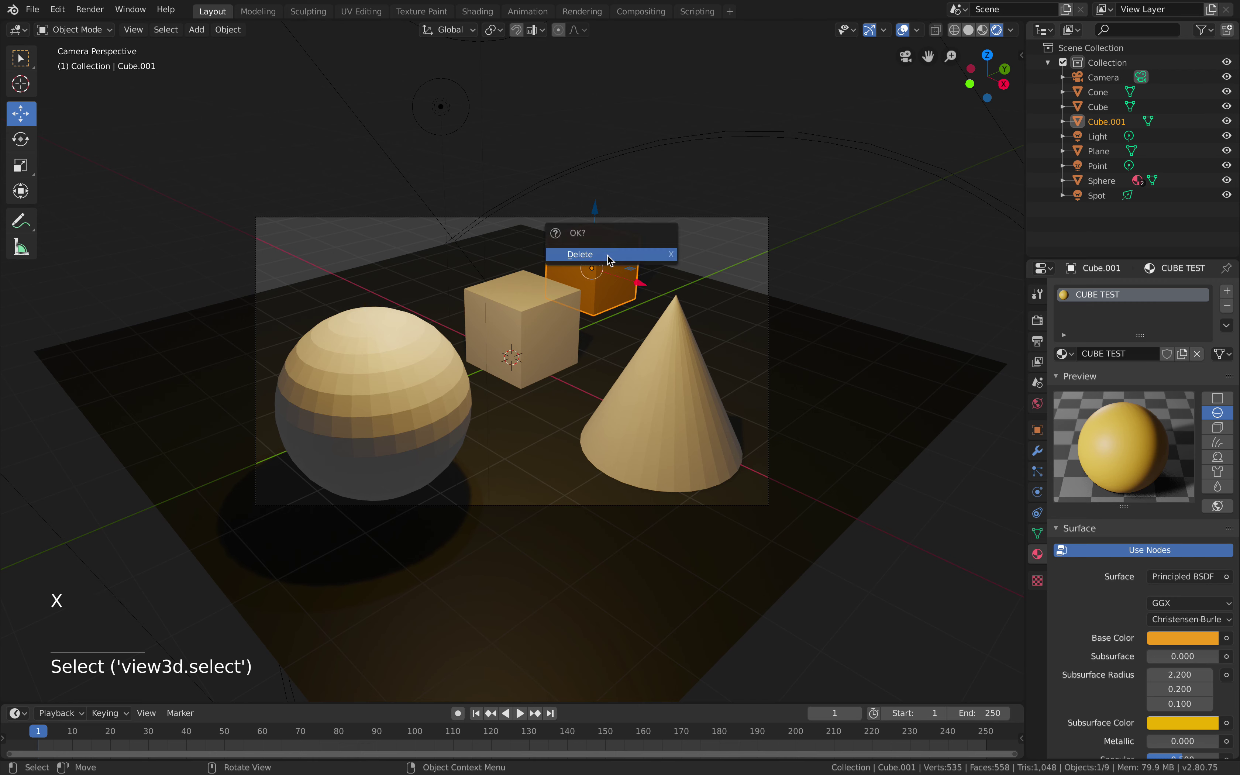
click(609, 260)
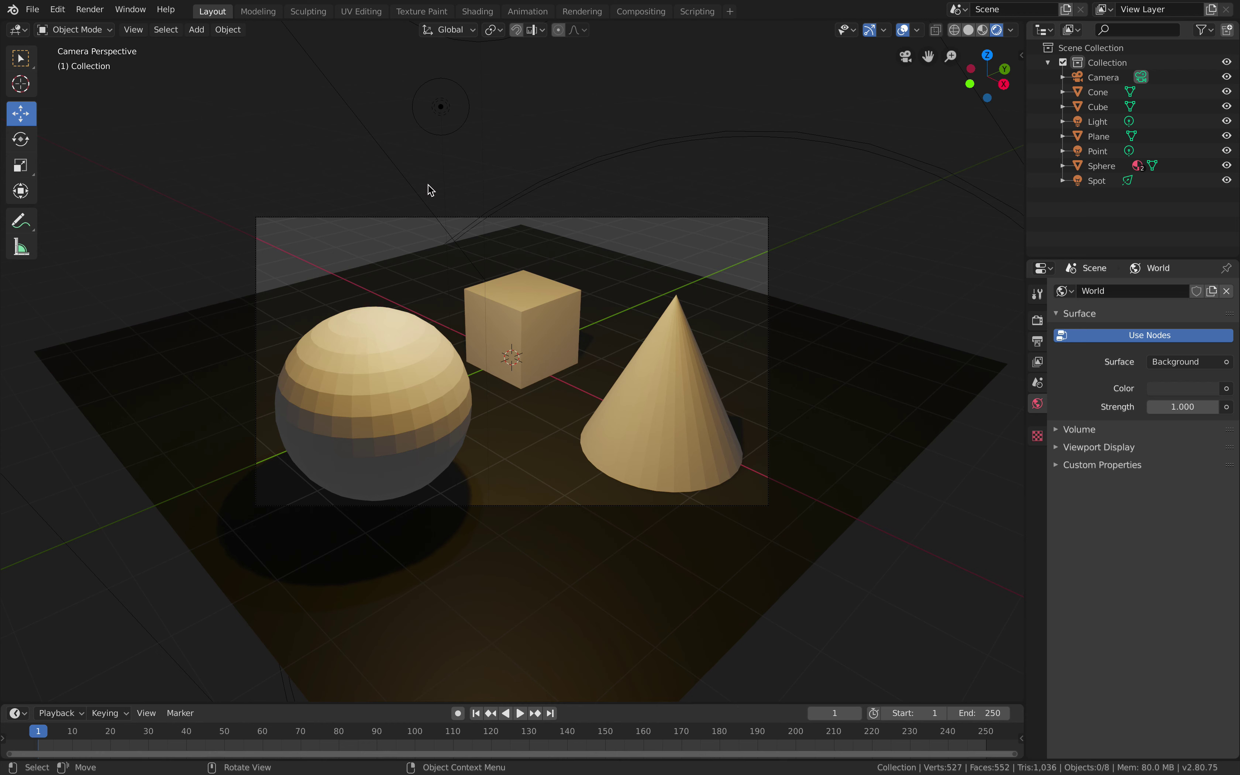
Switch the scene's render engine to Cycles in the render properties
click(1036, 296)
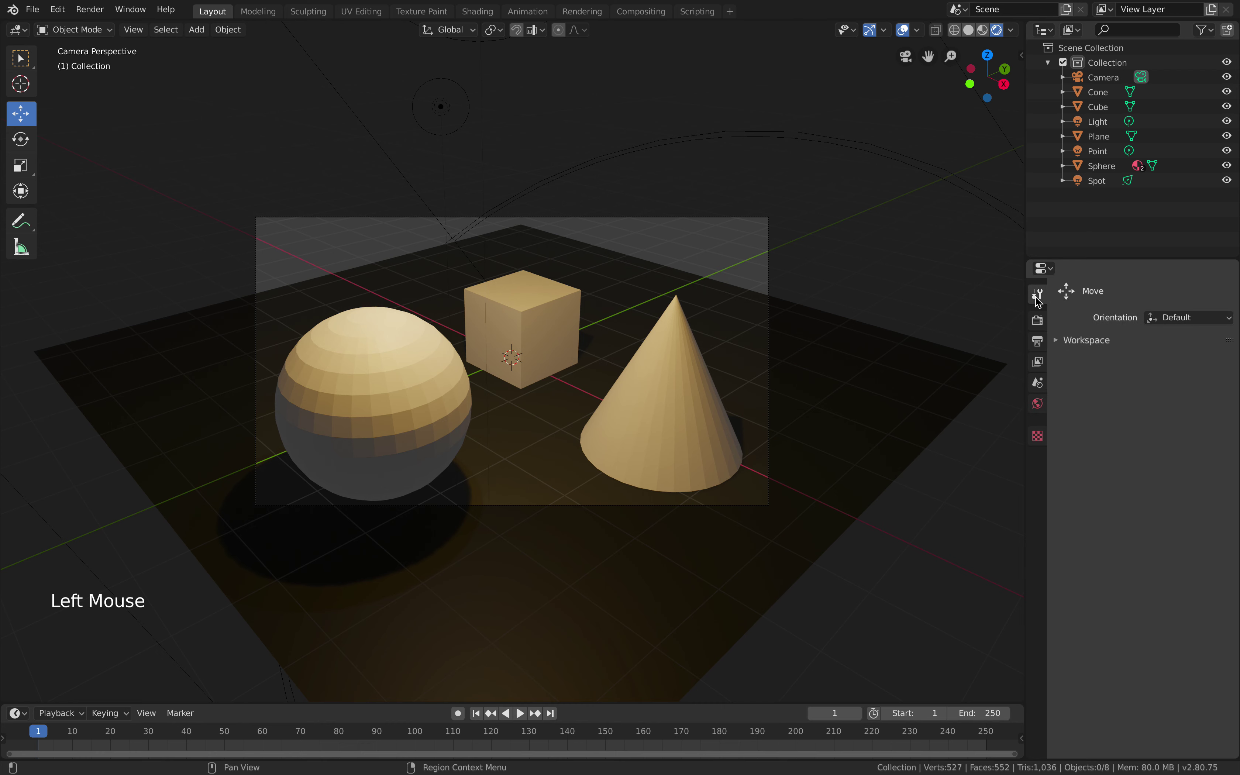
click(1038, 321)
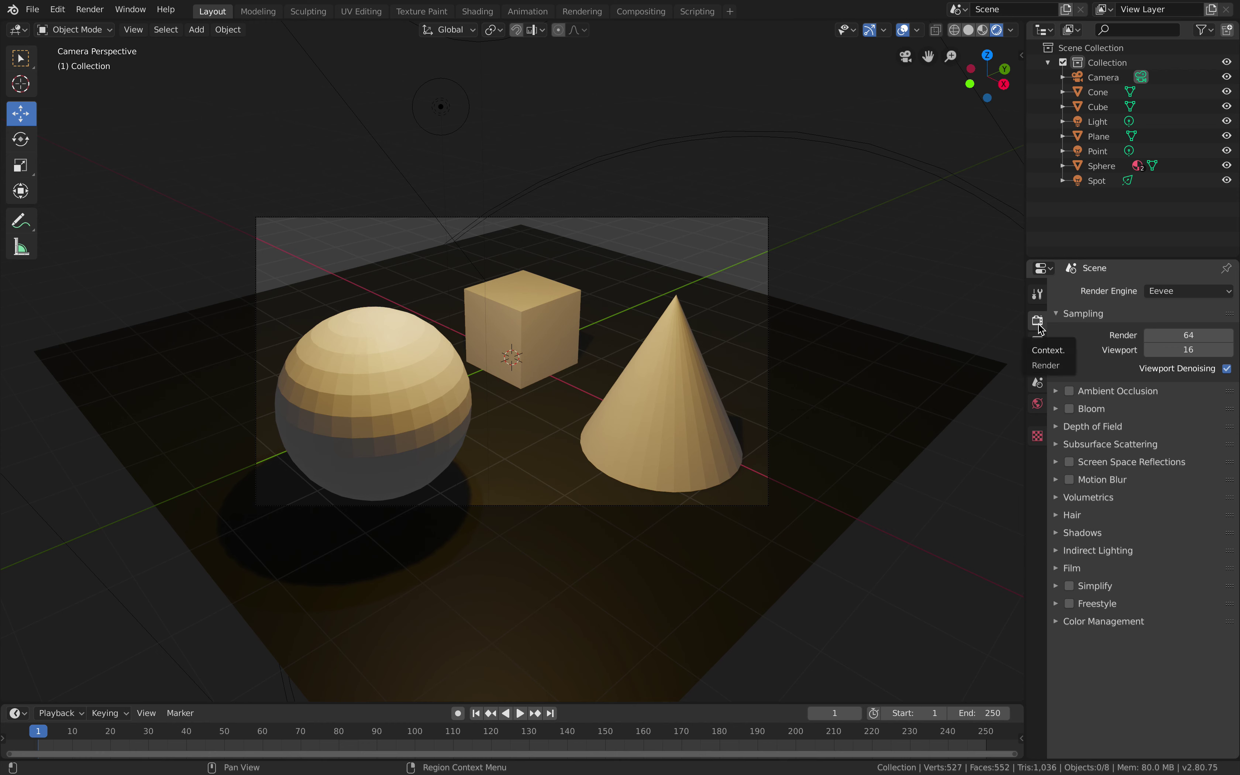
click(1229, 297)
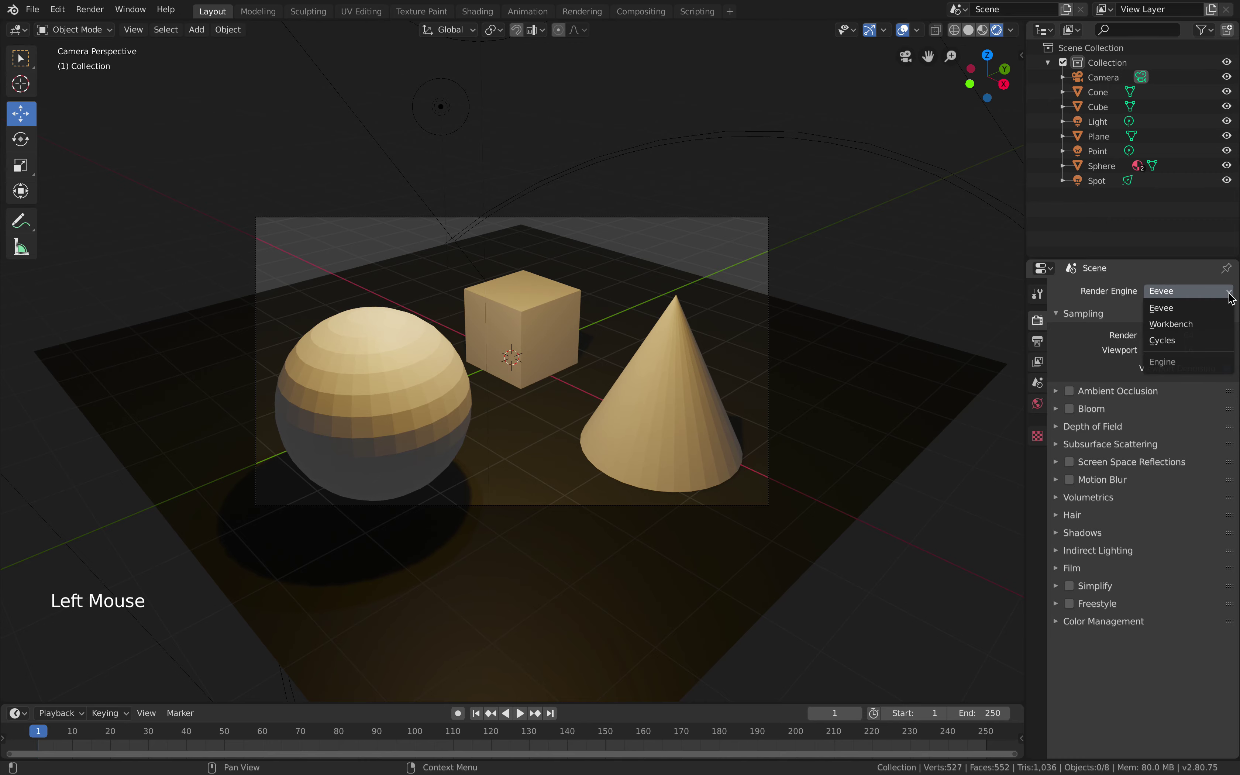
click(1171, 341)
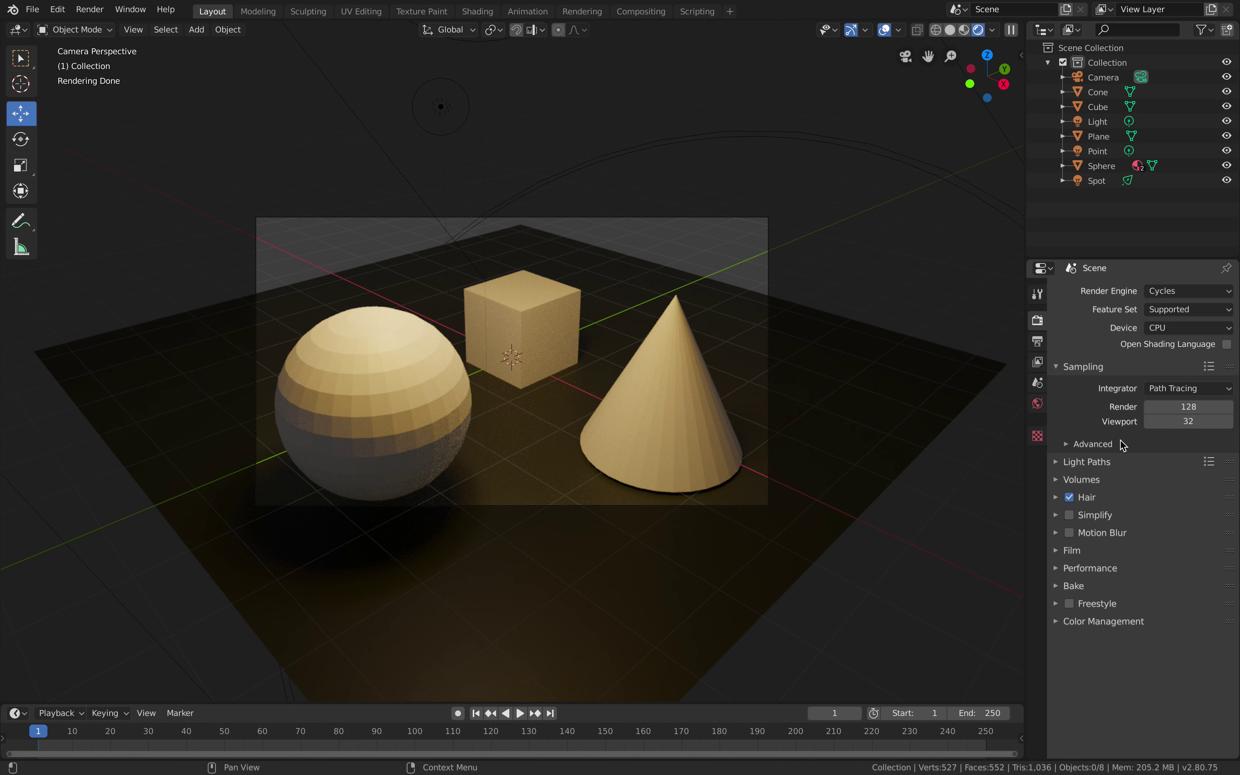
scroll(1126, 440, down, 1)
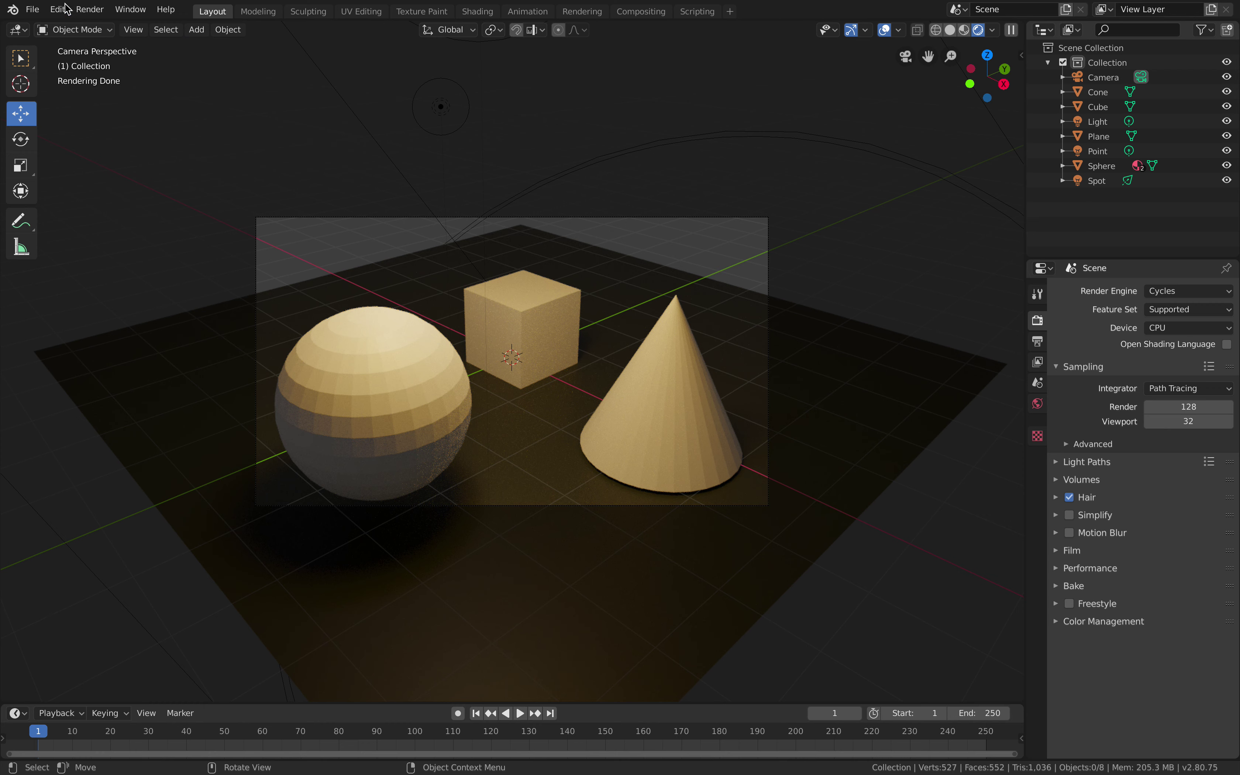
Render the camera view as a still image and reposition the render result window
click(90, 12)
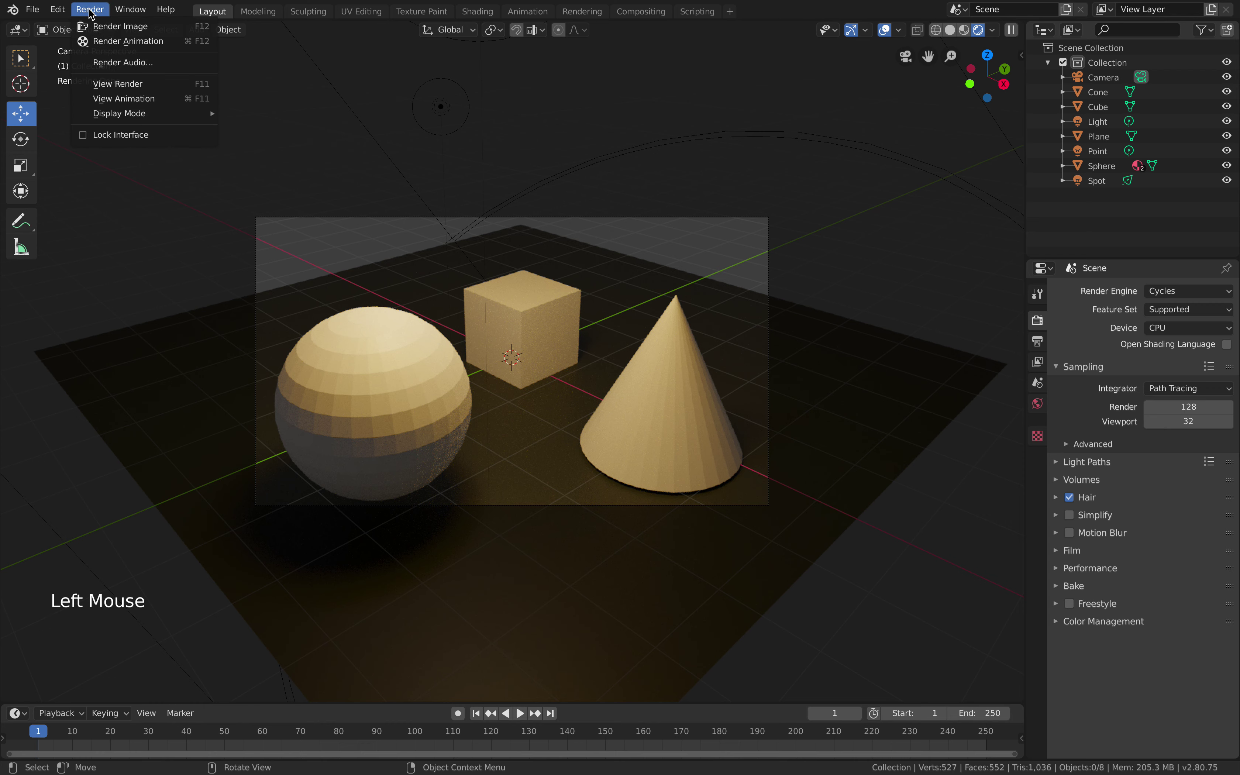
click(108, 27)
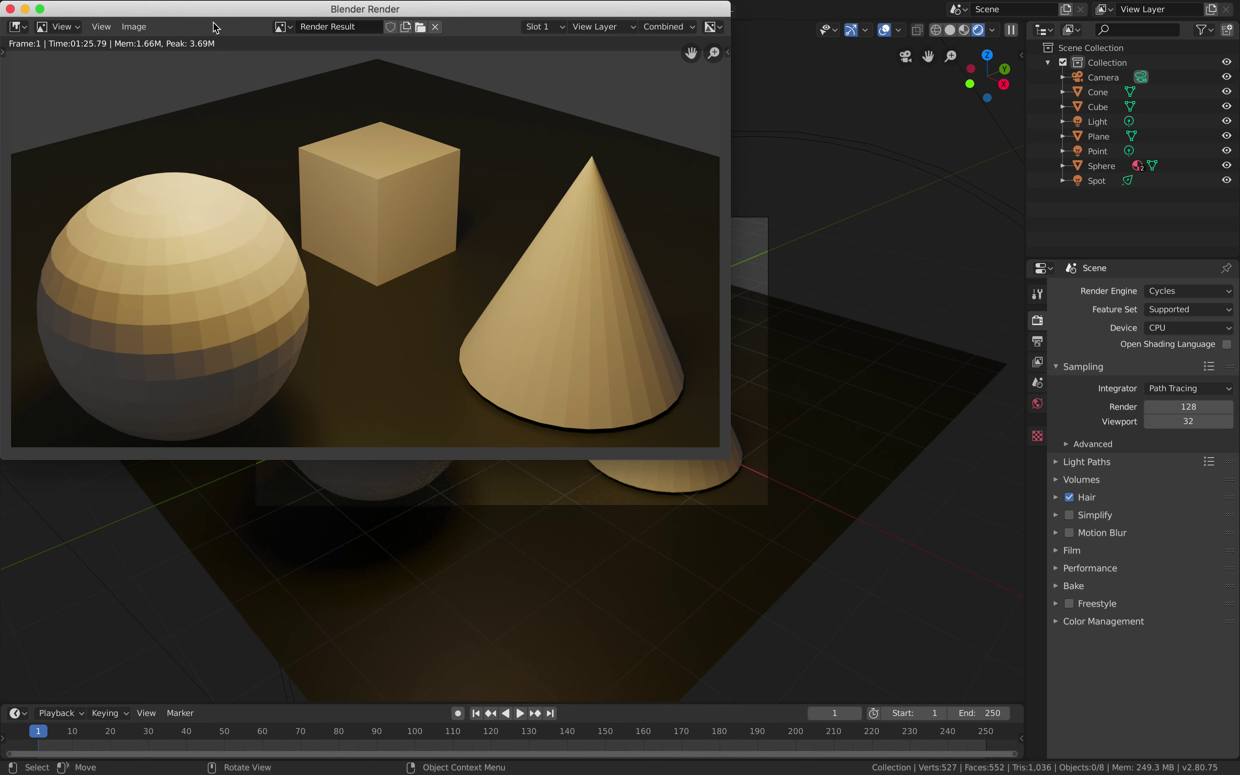
drag(191, 16, 236, 53)
Save the rendered image as a PNG in the Blender-files folder, named with the author's surname followed by "render"
click(180, 63)
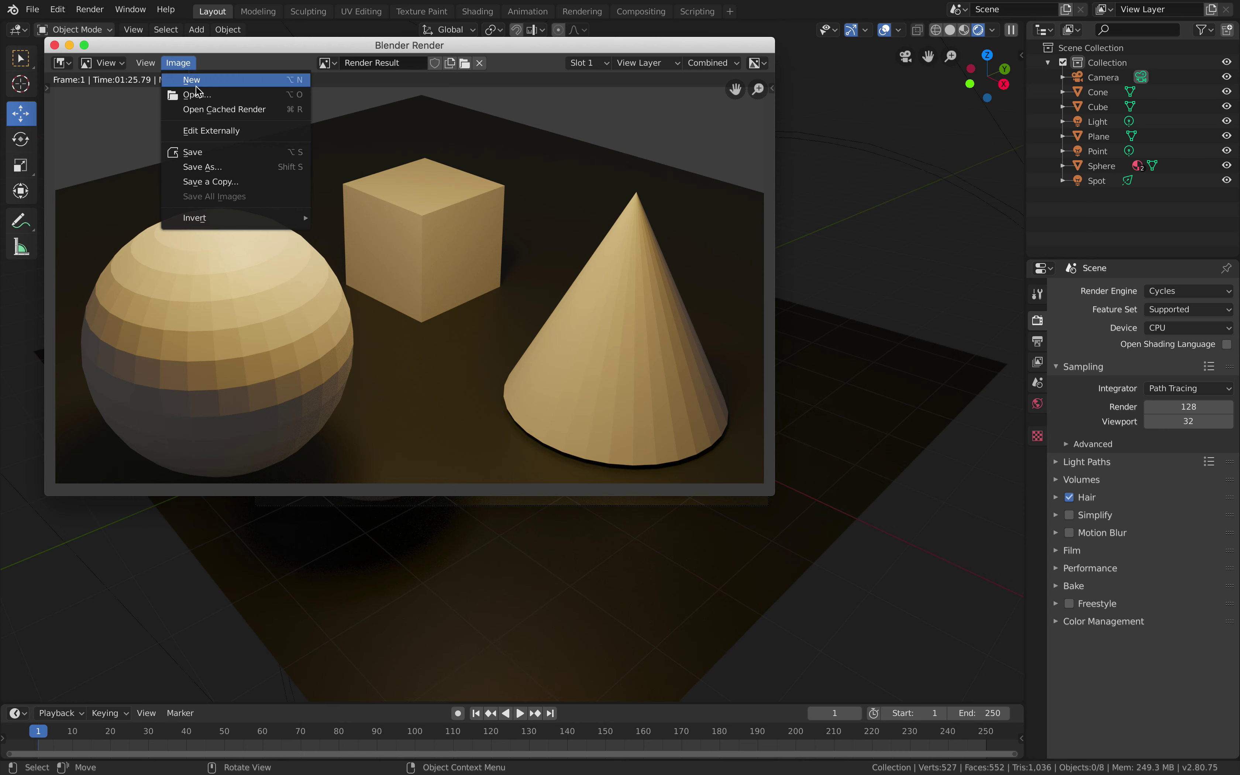
click(204, 168)
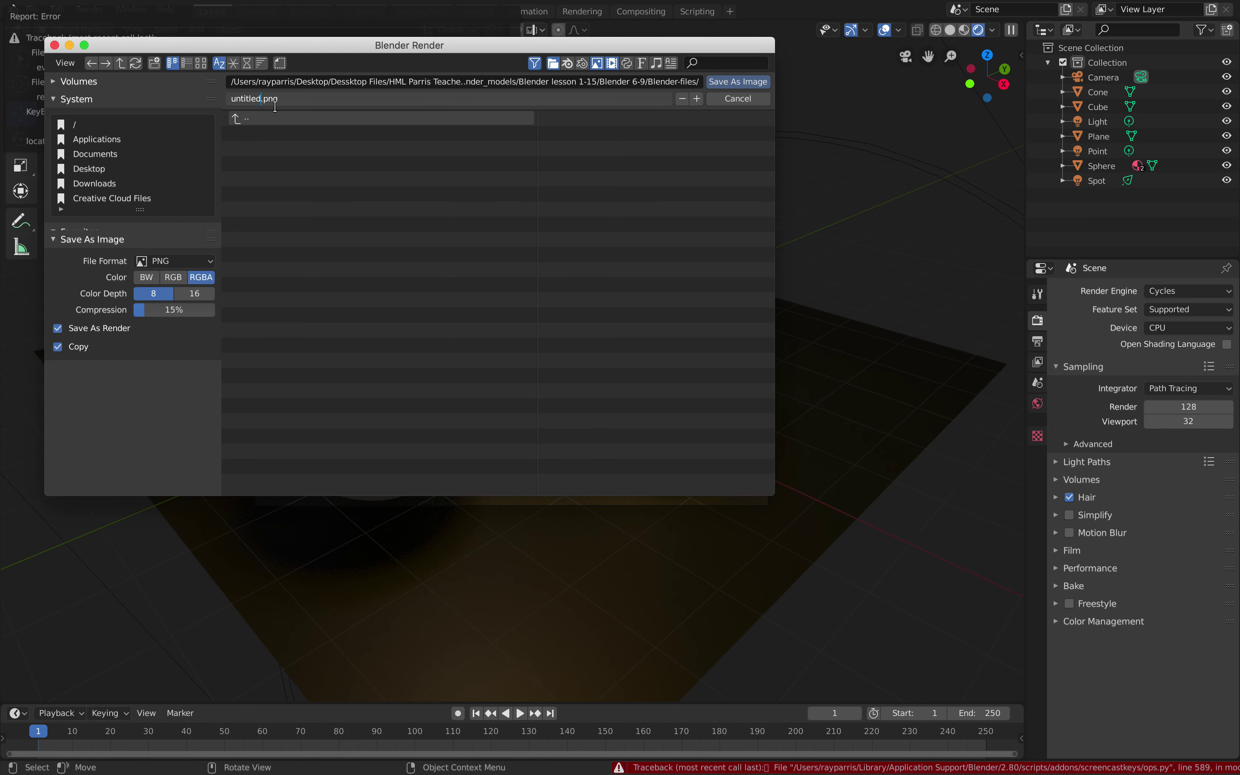
key(BackSpace)
key(BackSpace)
key(BackSpace)
key(BackSpace)
key(BackSpace)
key(BackSpace)
key(BackSpace)
key(BackSpace)
text(parris )
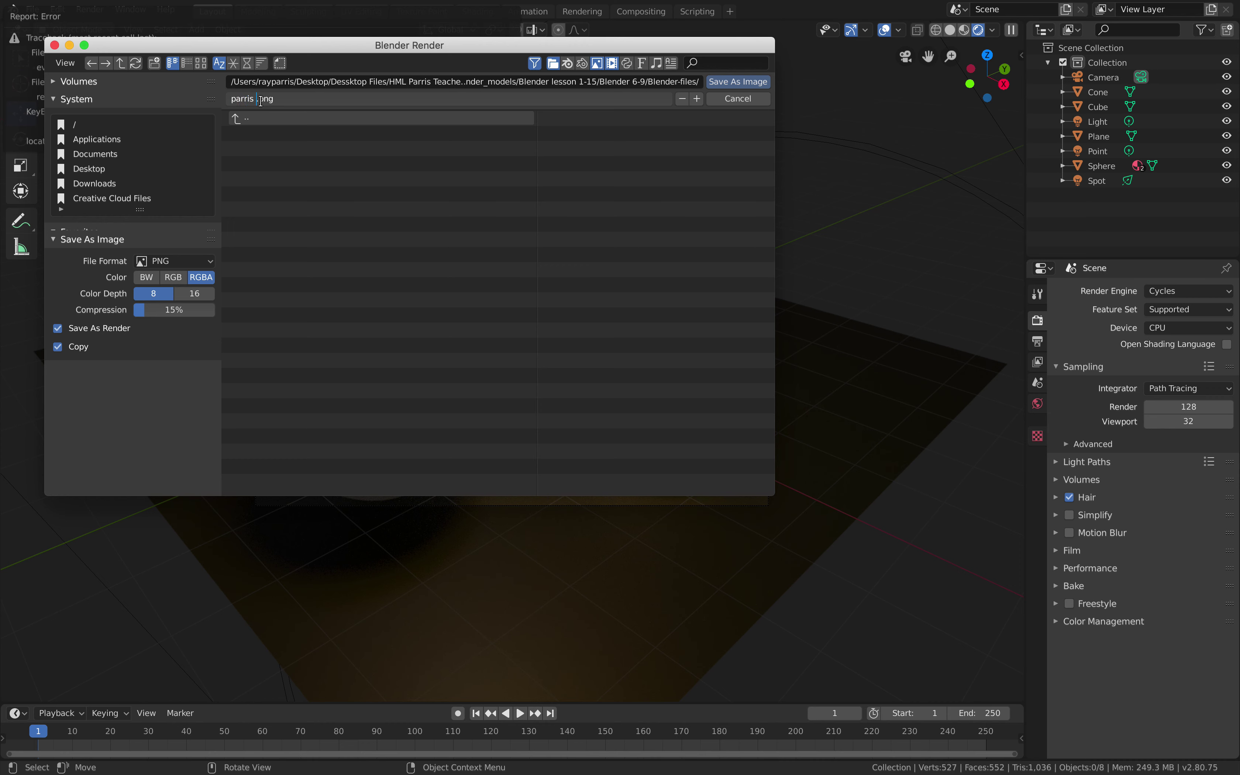
text(render)
click(728, 84)
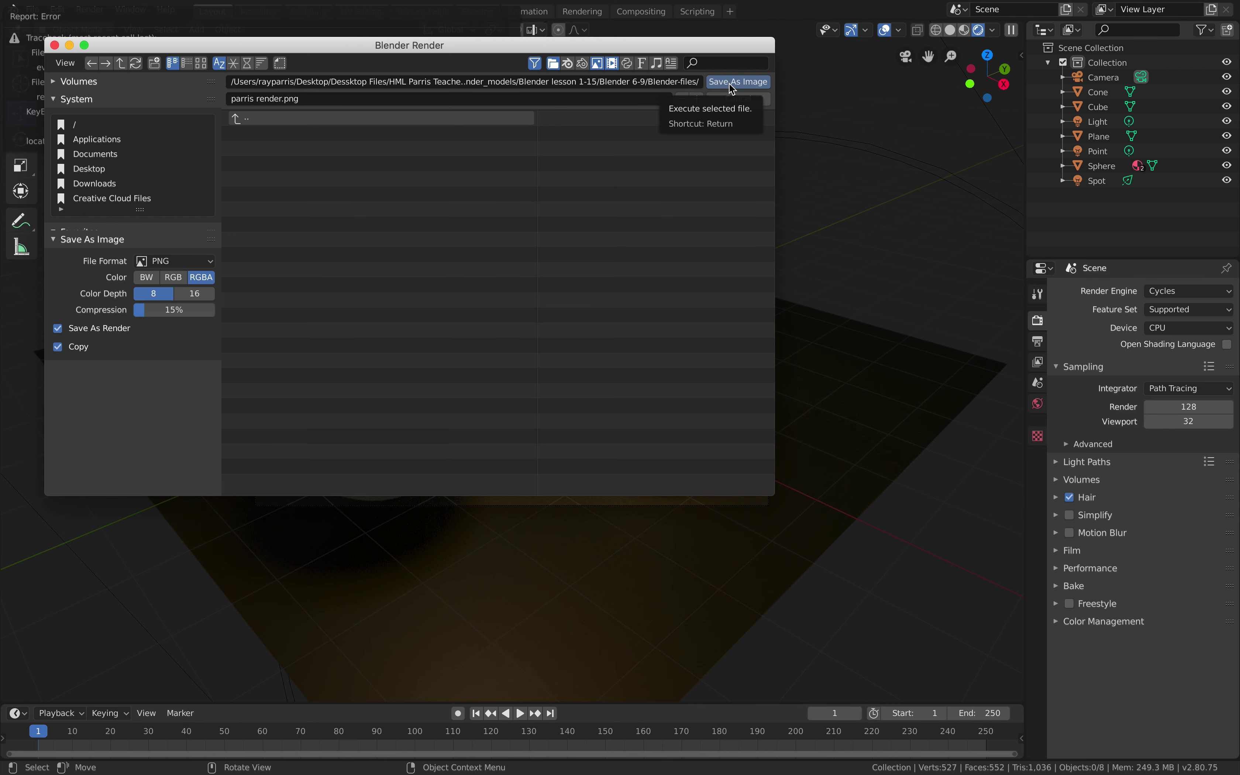
click(733, 83)
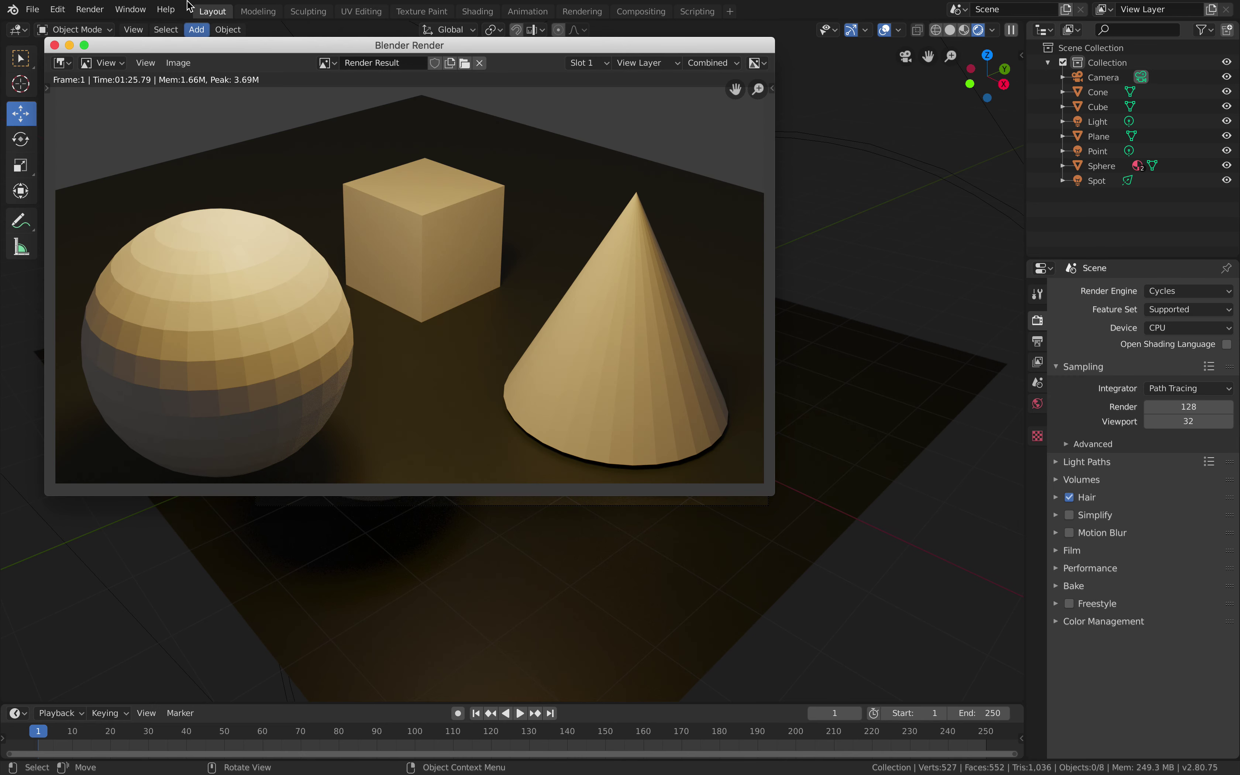
Move the render result window lower on the screen and minimize it
drag(160, 47, 186, 159)
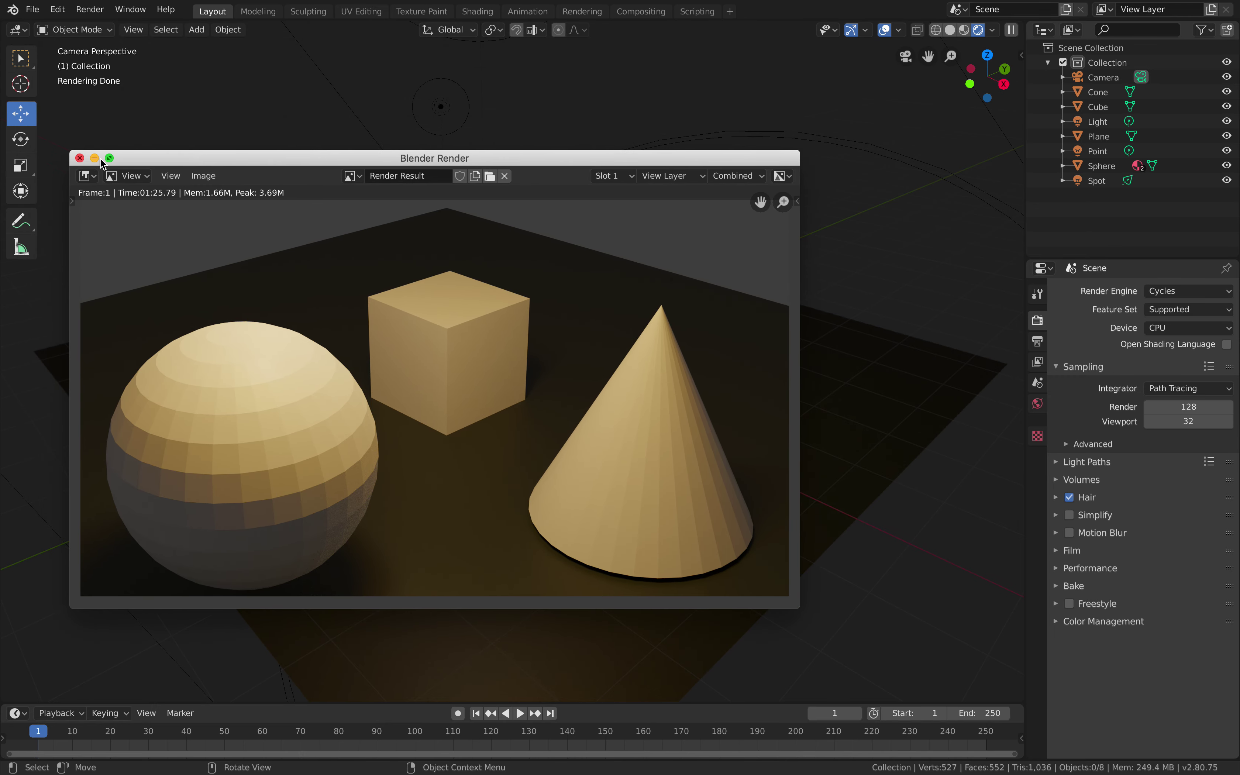
drag(100, 159, 101, 179)
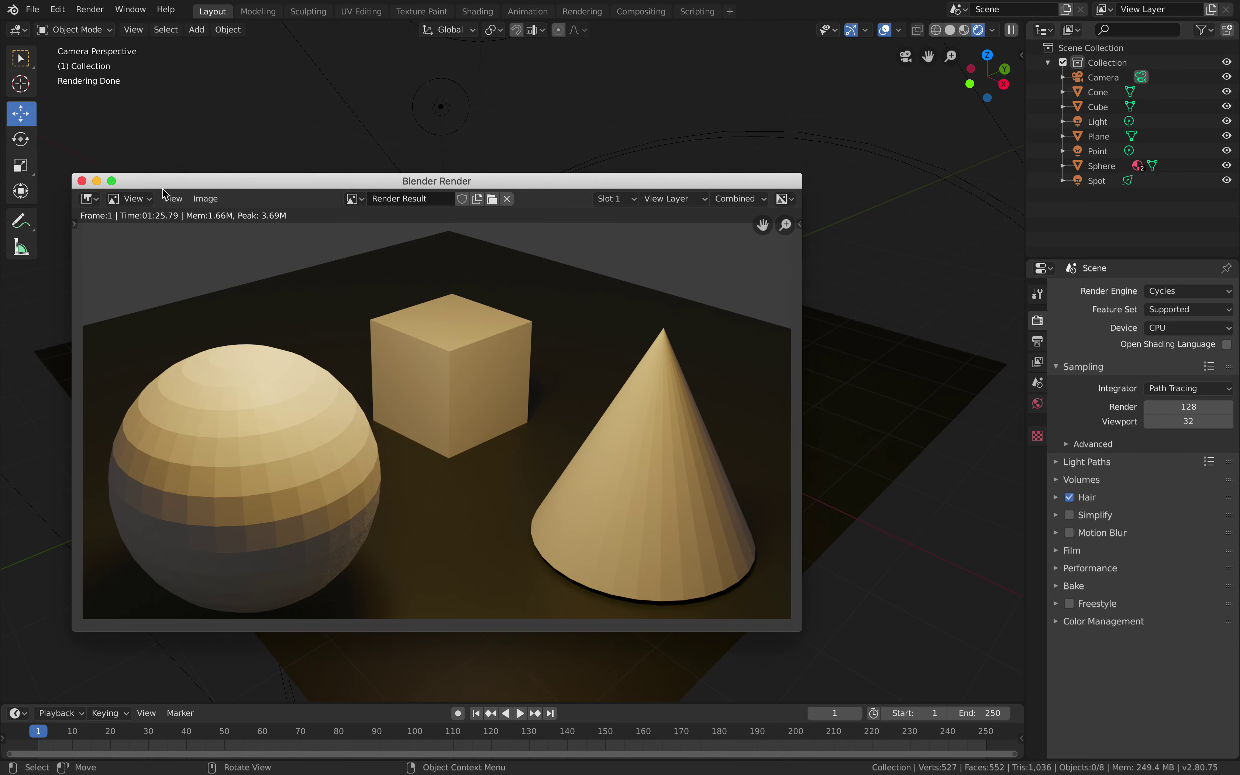
click(96, 178)
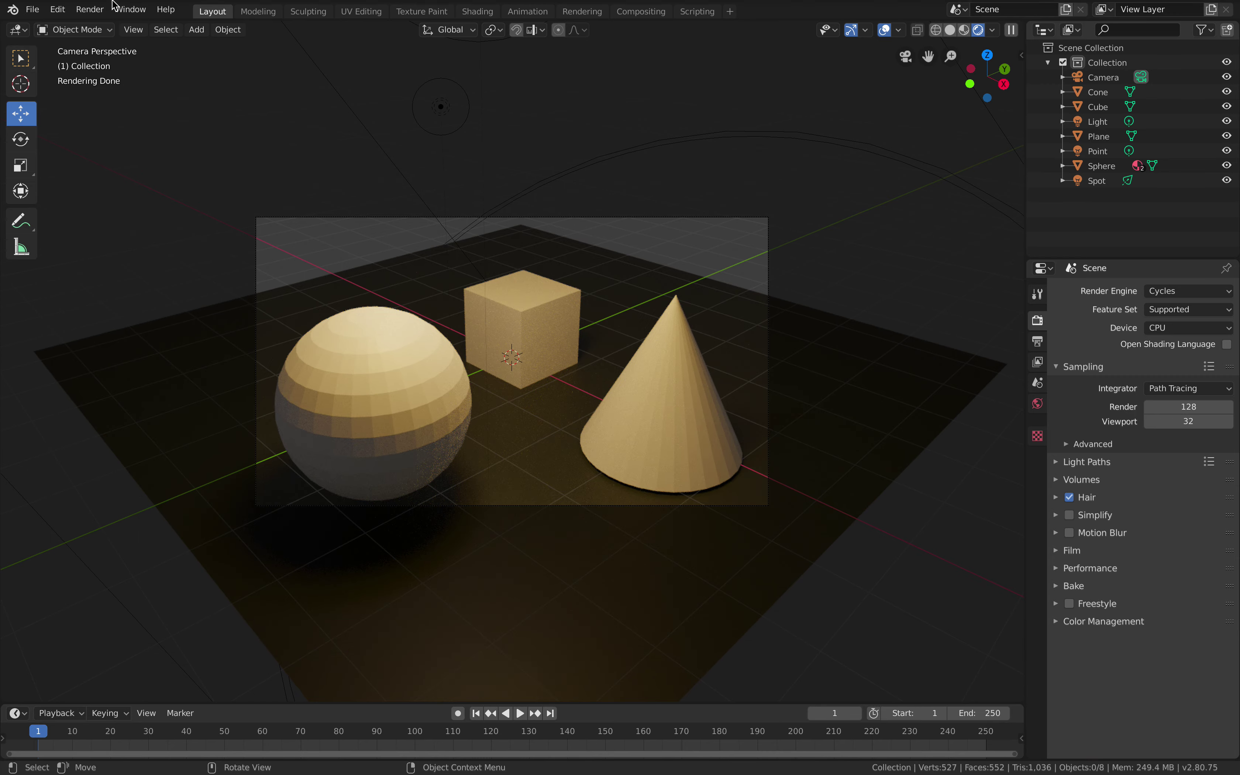
Take the main window out of full screen and shift it aside to expose the desktop icons
click(40, 29)
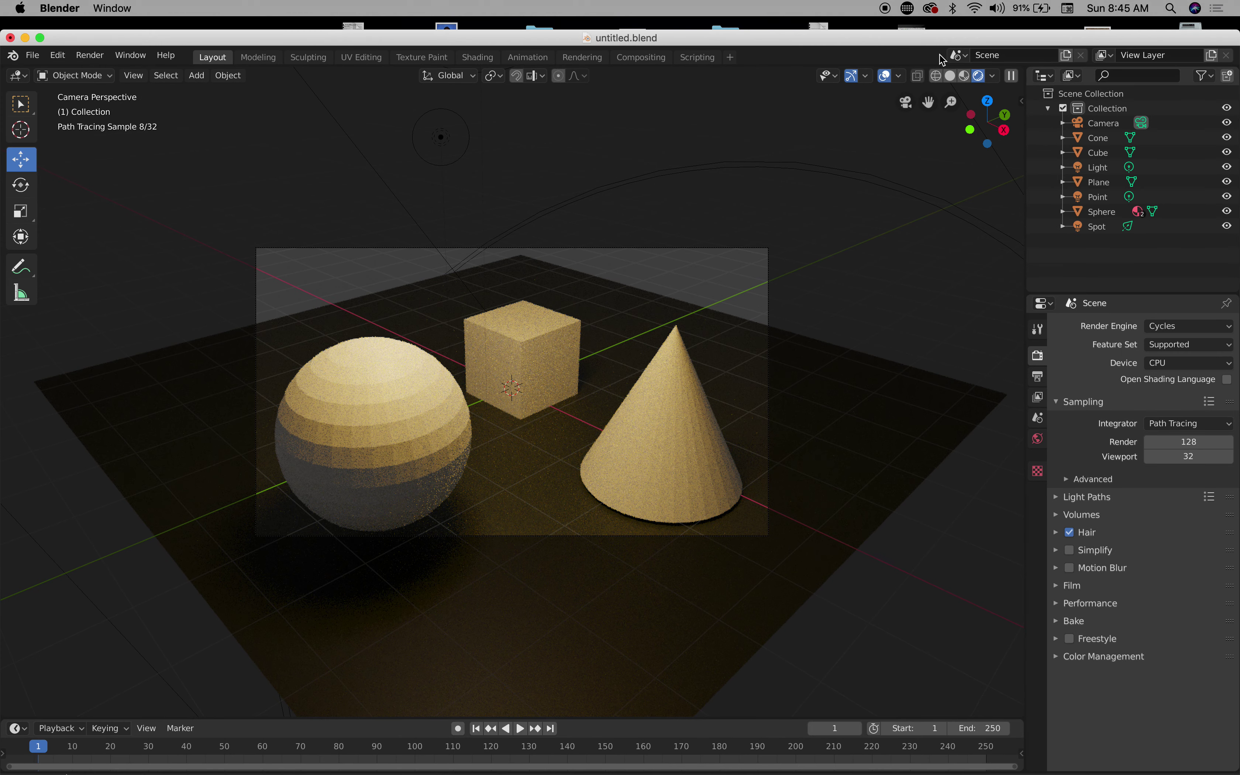
drag(943, 40, 738, 91)
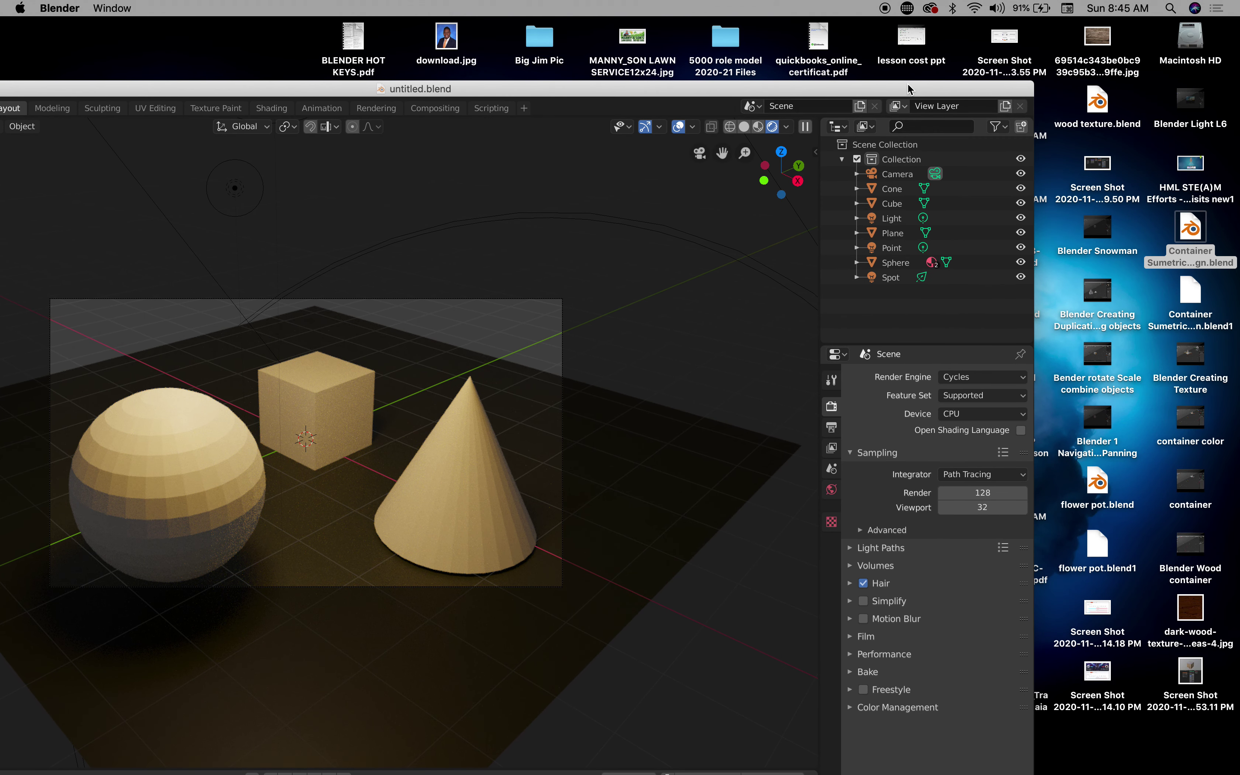
drag(908, 84, 925, 41)
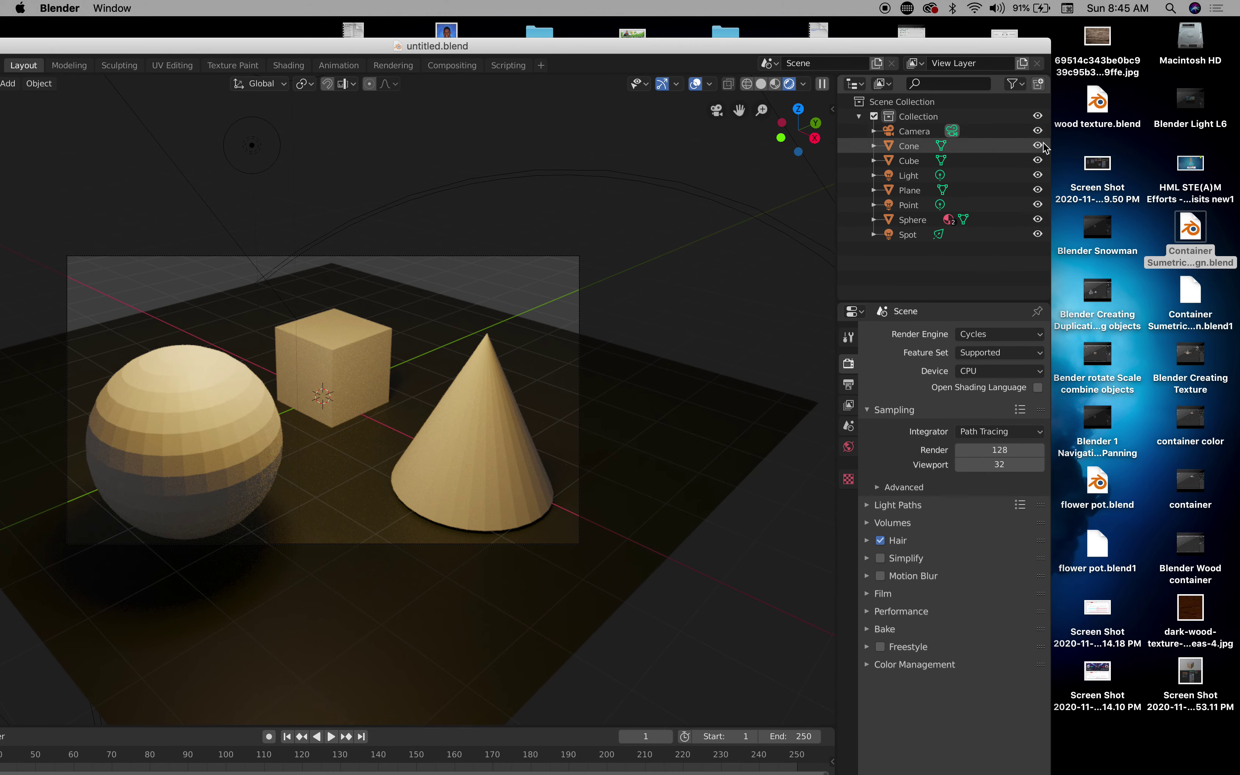
click(1149, 229)
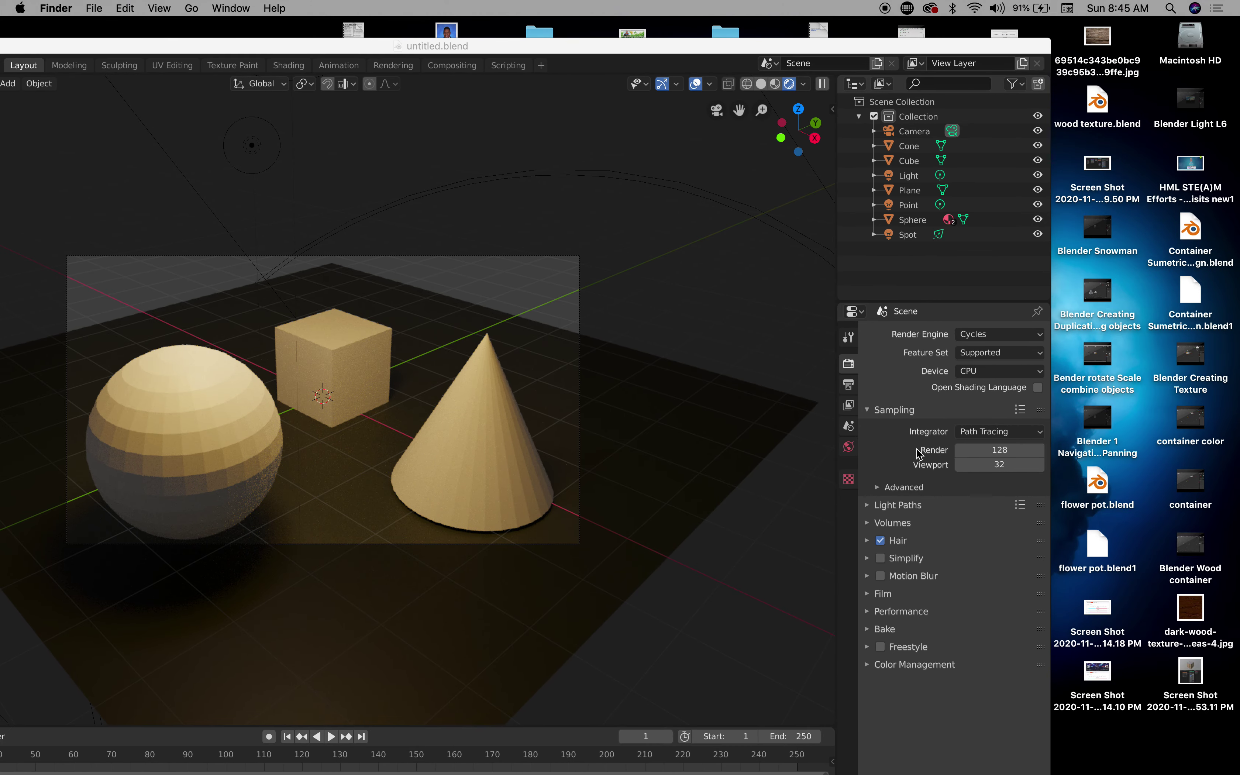
Restore the minimized render window and save the image to the Desktop folder under the same PNG file name
mouse_move(1123, 766)
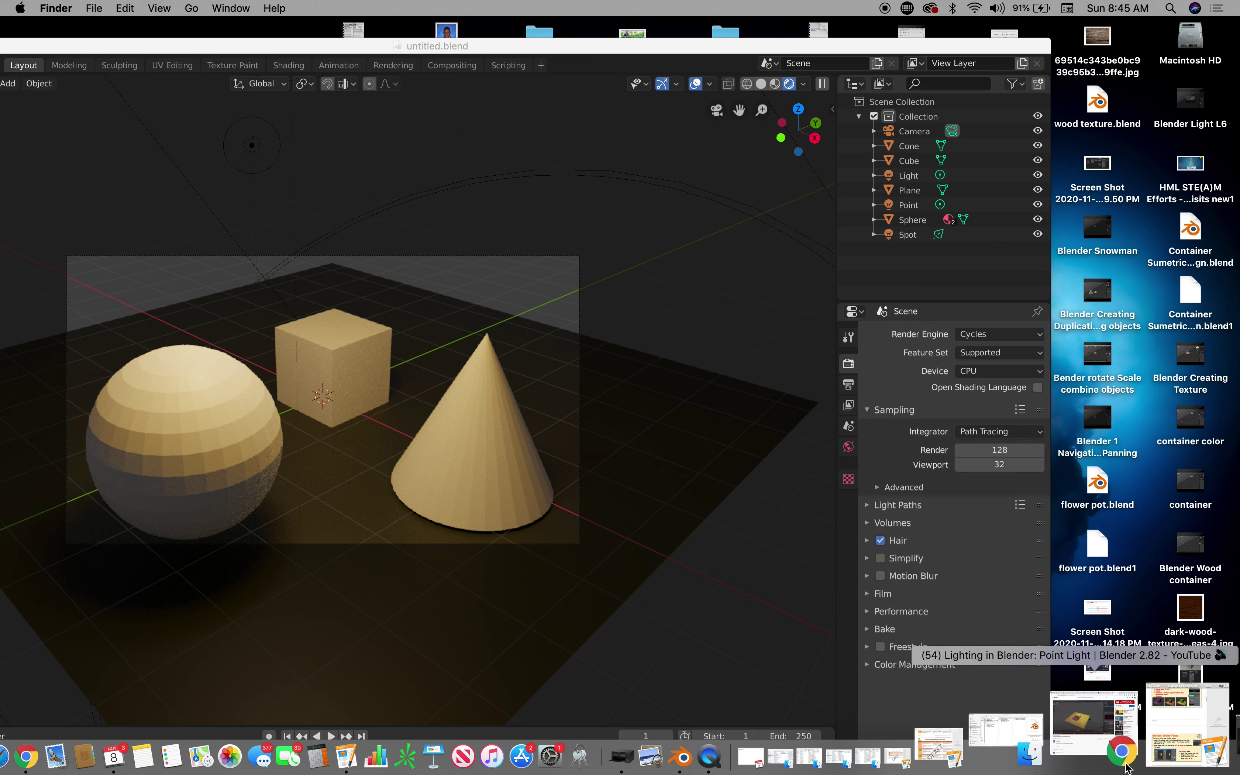
click(1170, 738)
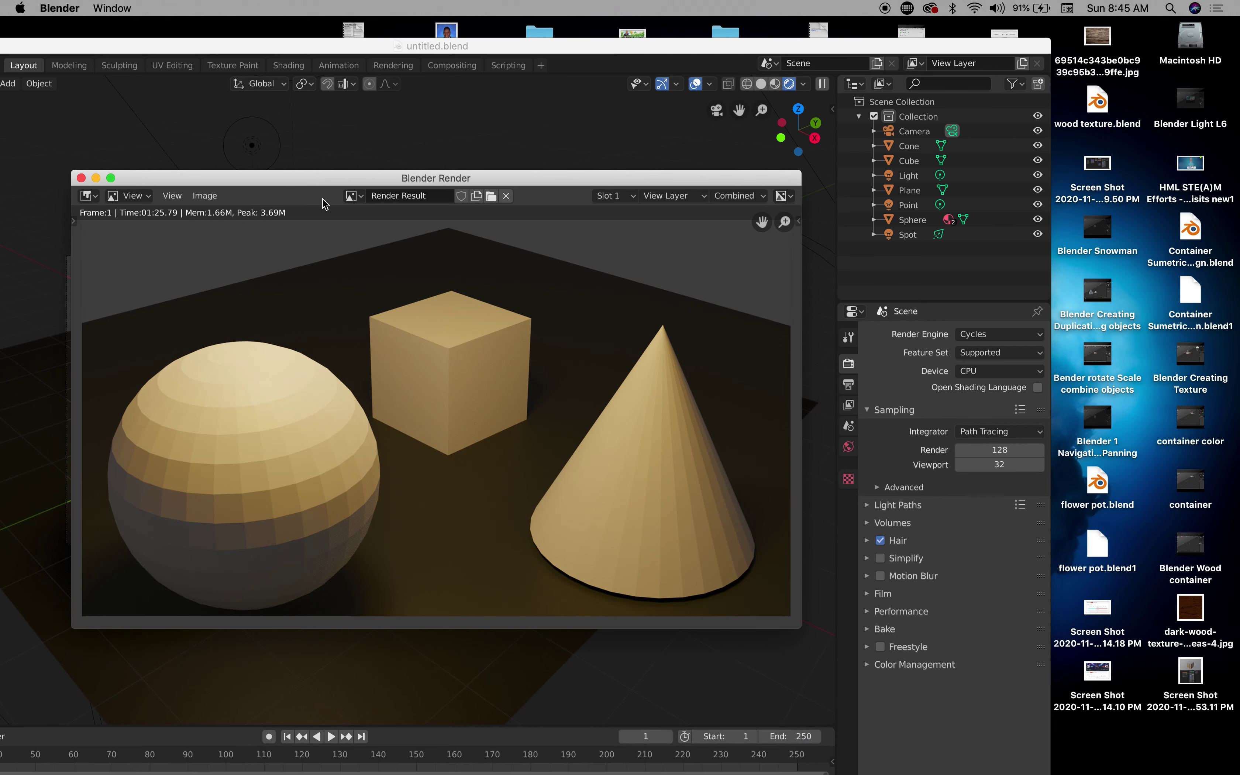
click(205, 196)
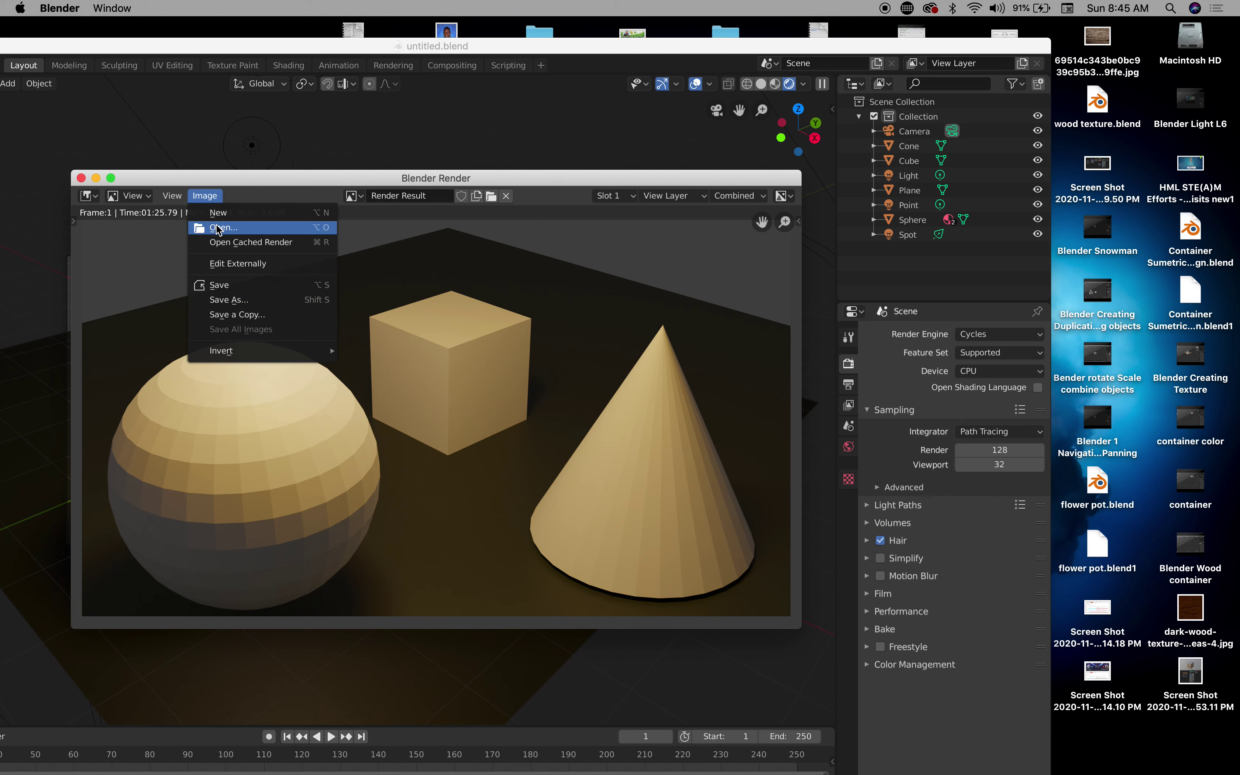
click(232, 302)
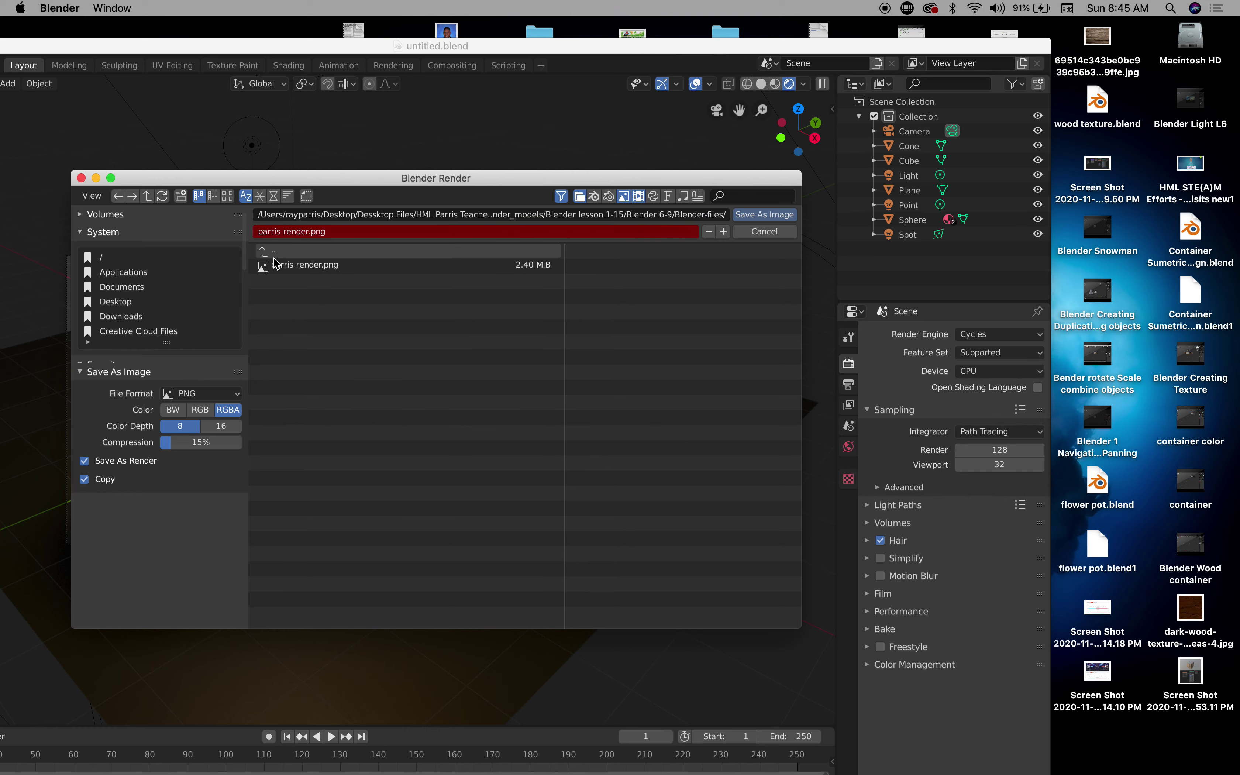
click(112, 305)
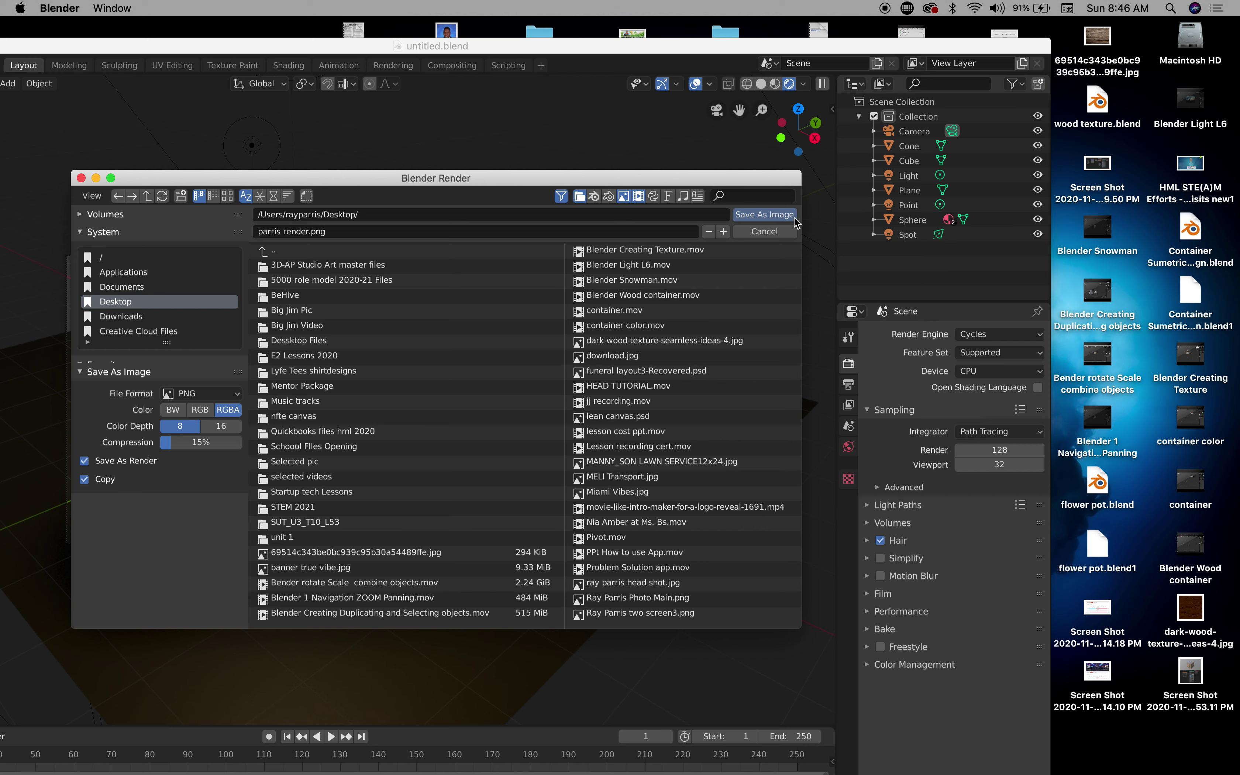
click(765, 215)
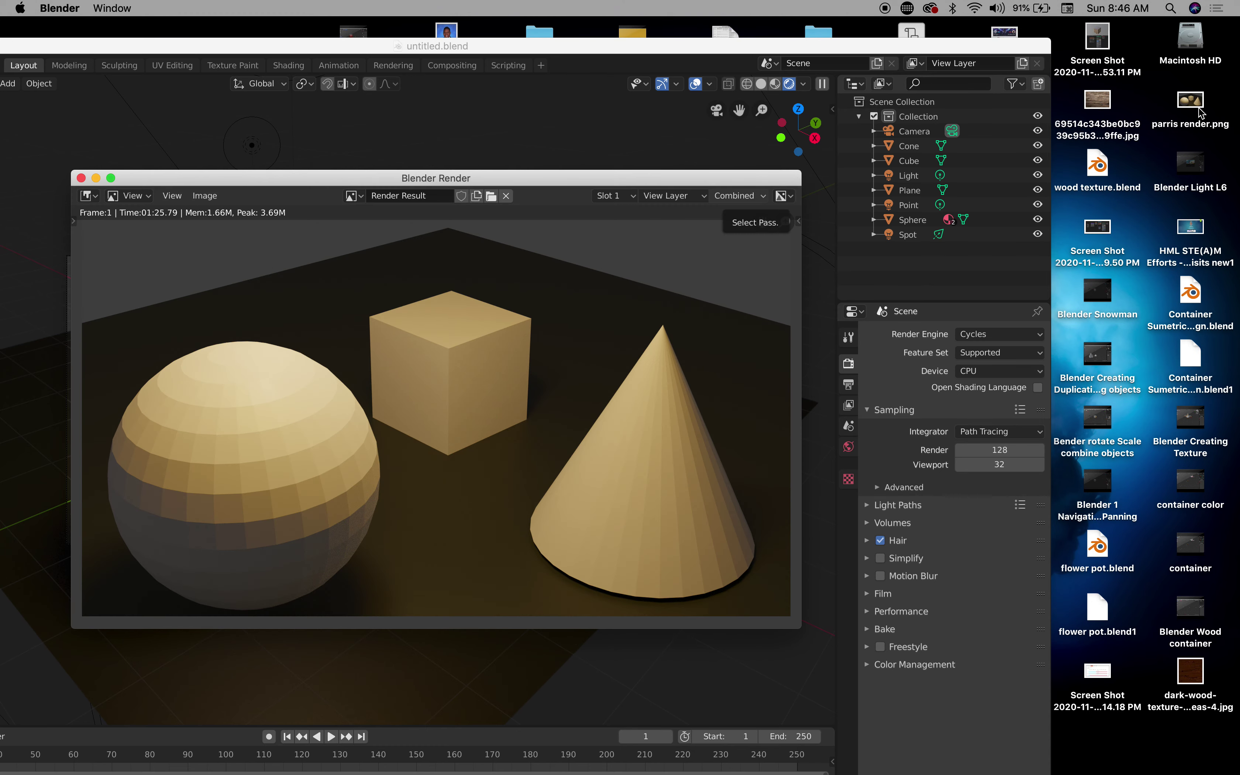
Select the saved render on the desktop and close the render result window
click(1192, 102)
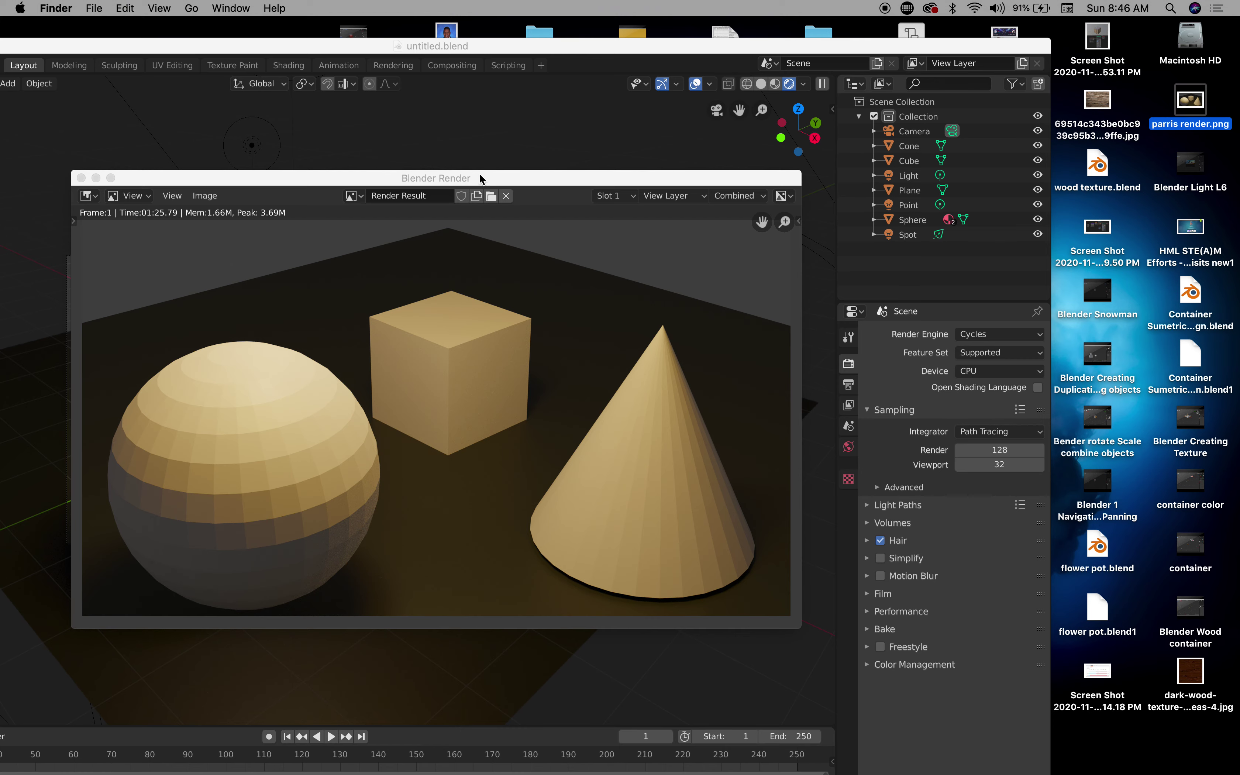
drag(364, 178, 390, 159)
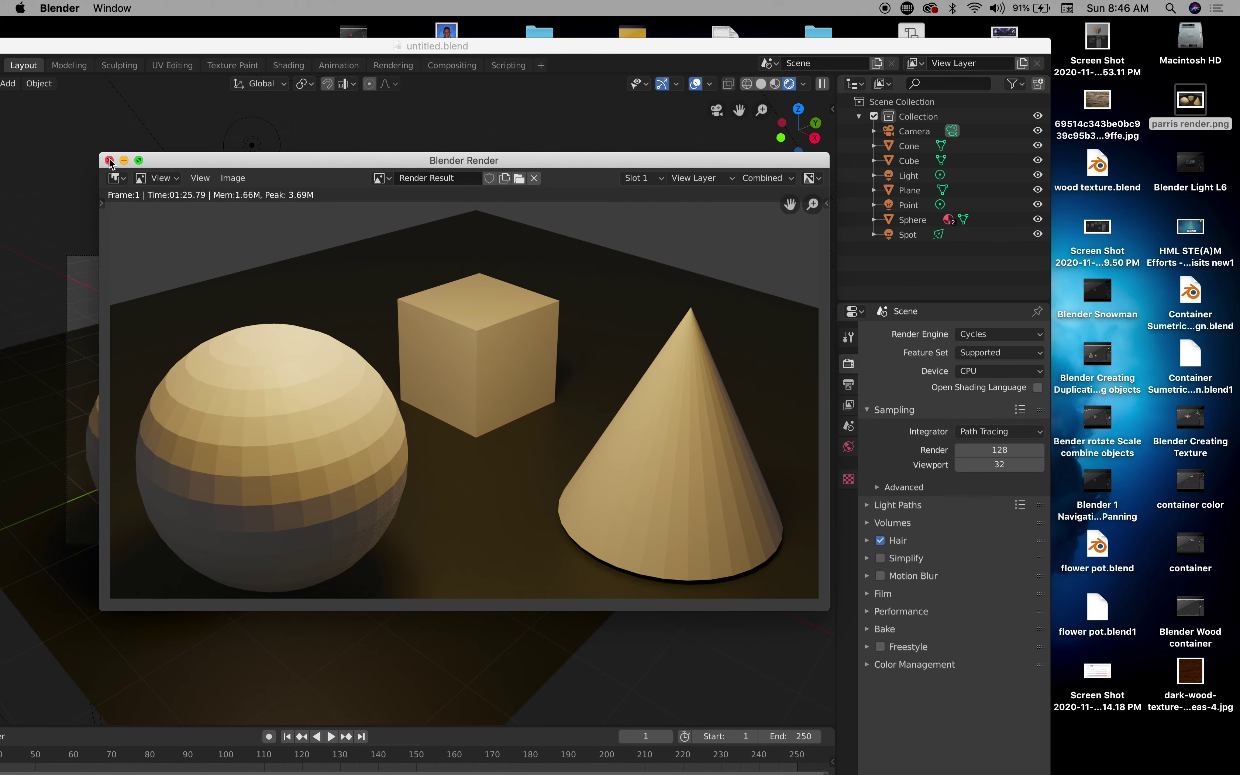
click(107, 158)
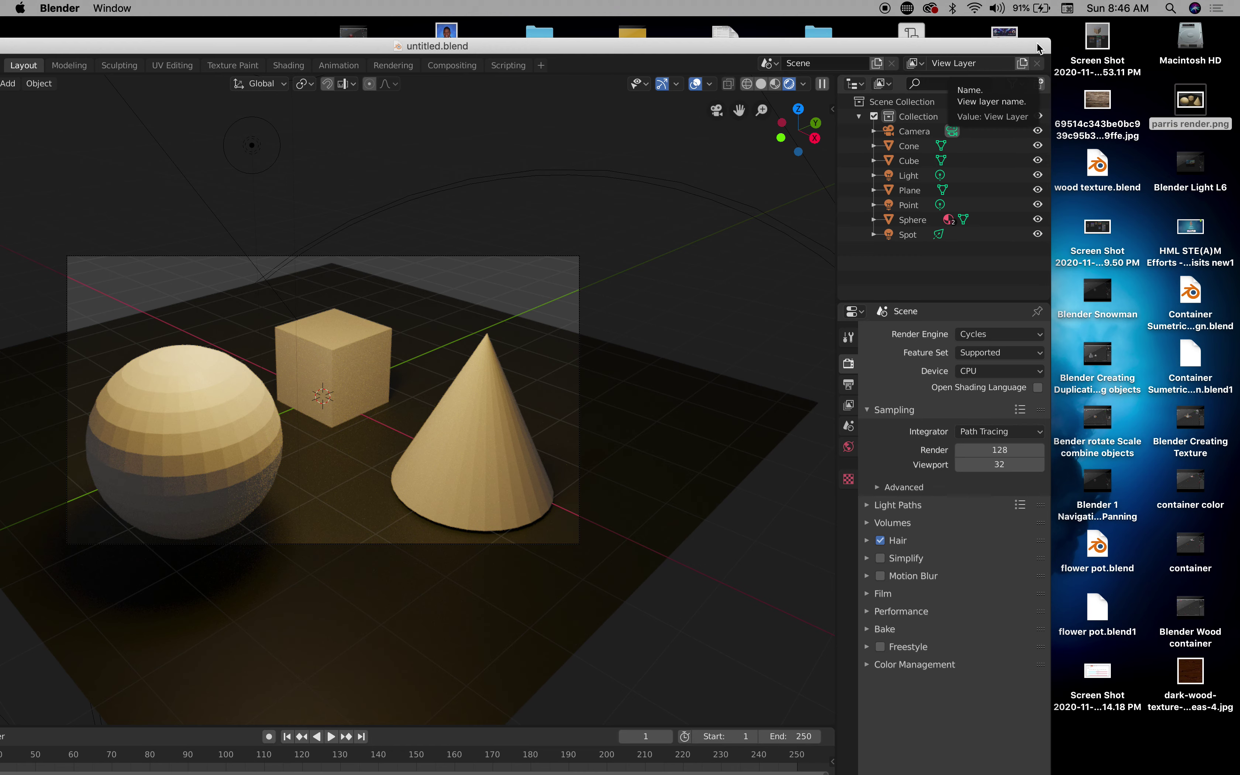
Open the saved render PNG from the desktop in Preview and reposition its window to examine the image
drag(1038, 43, 1040, 64)
click(1237, 101)
double_click(1192, 102)
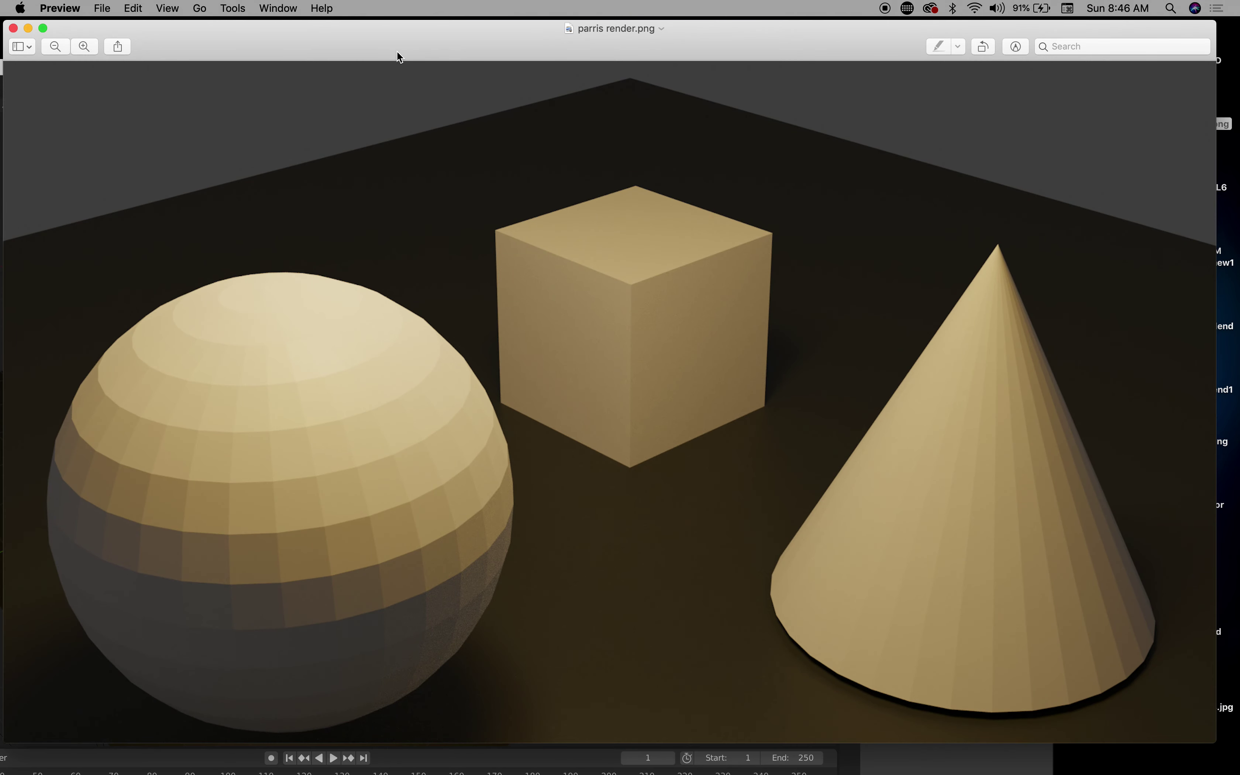
drag(341, 28, 335, 24)
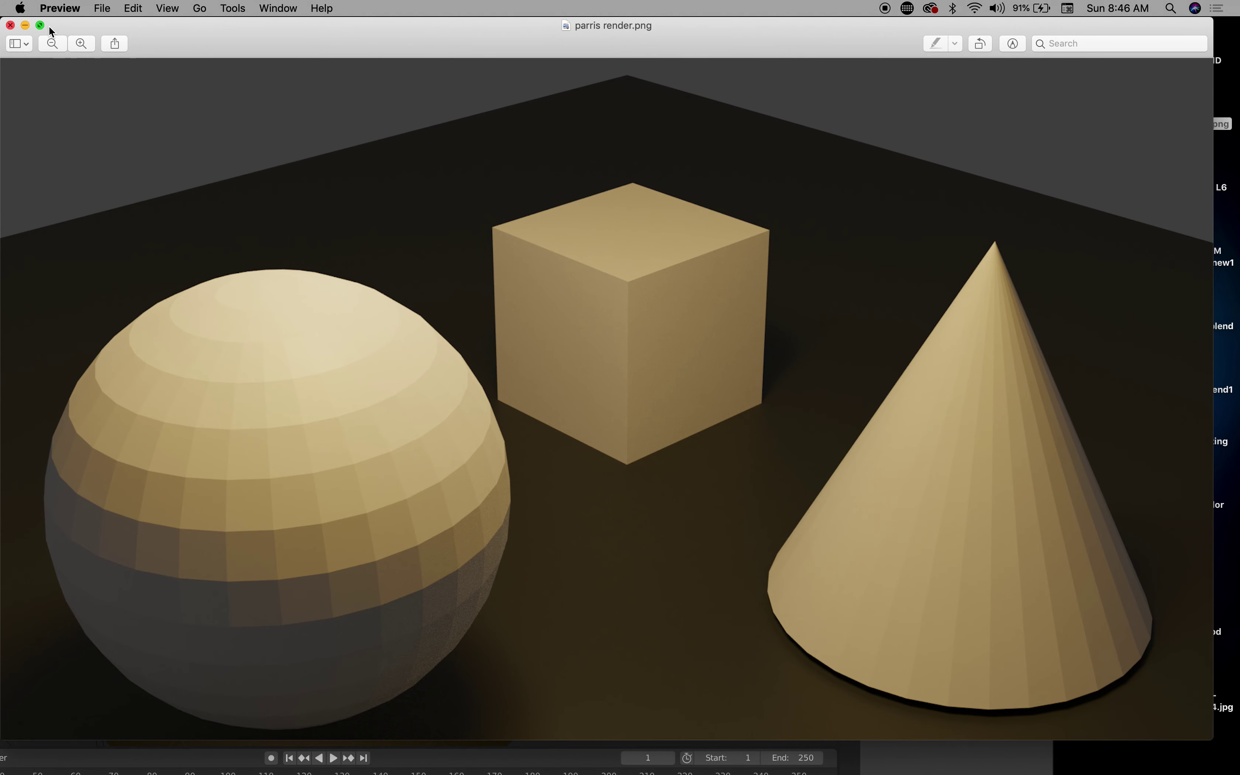
drag(189, 36, 250, 52)
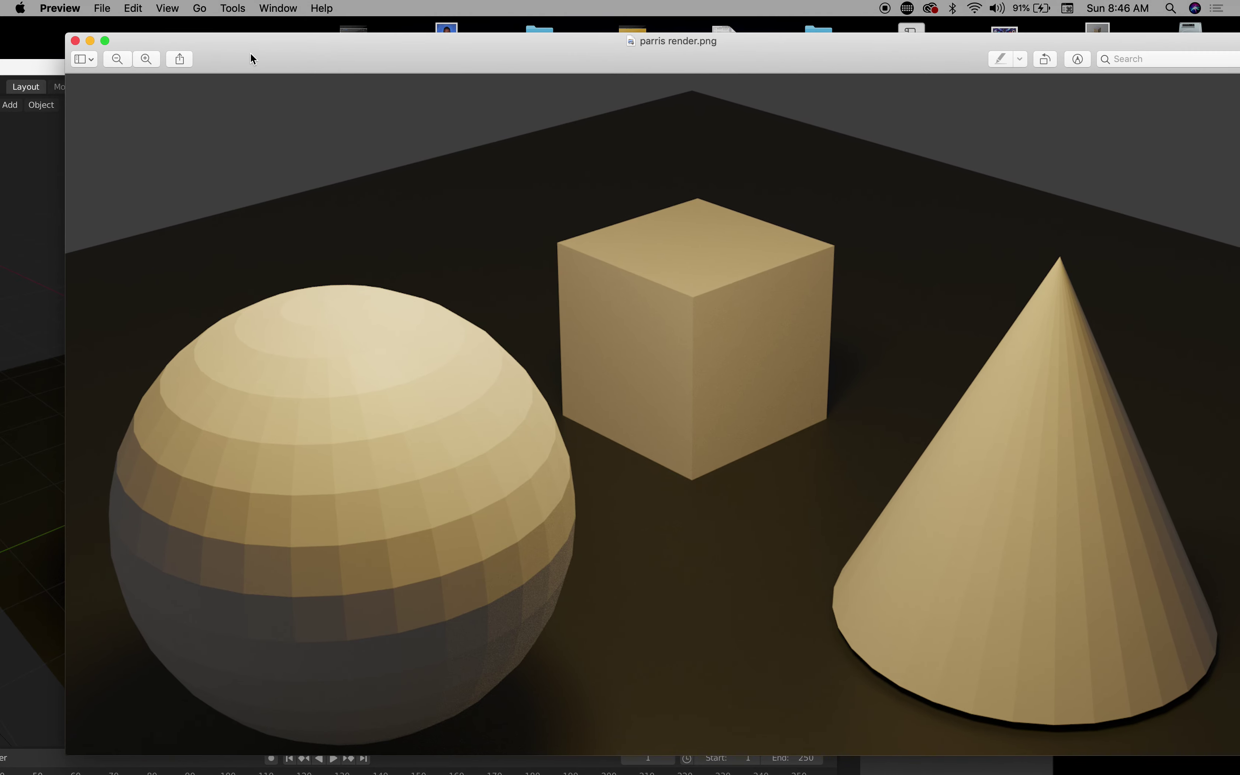
Close the render image preview and move the Blender window back over the desktop
click(74, 41)
drag(182, 71, 378, 46)
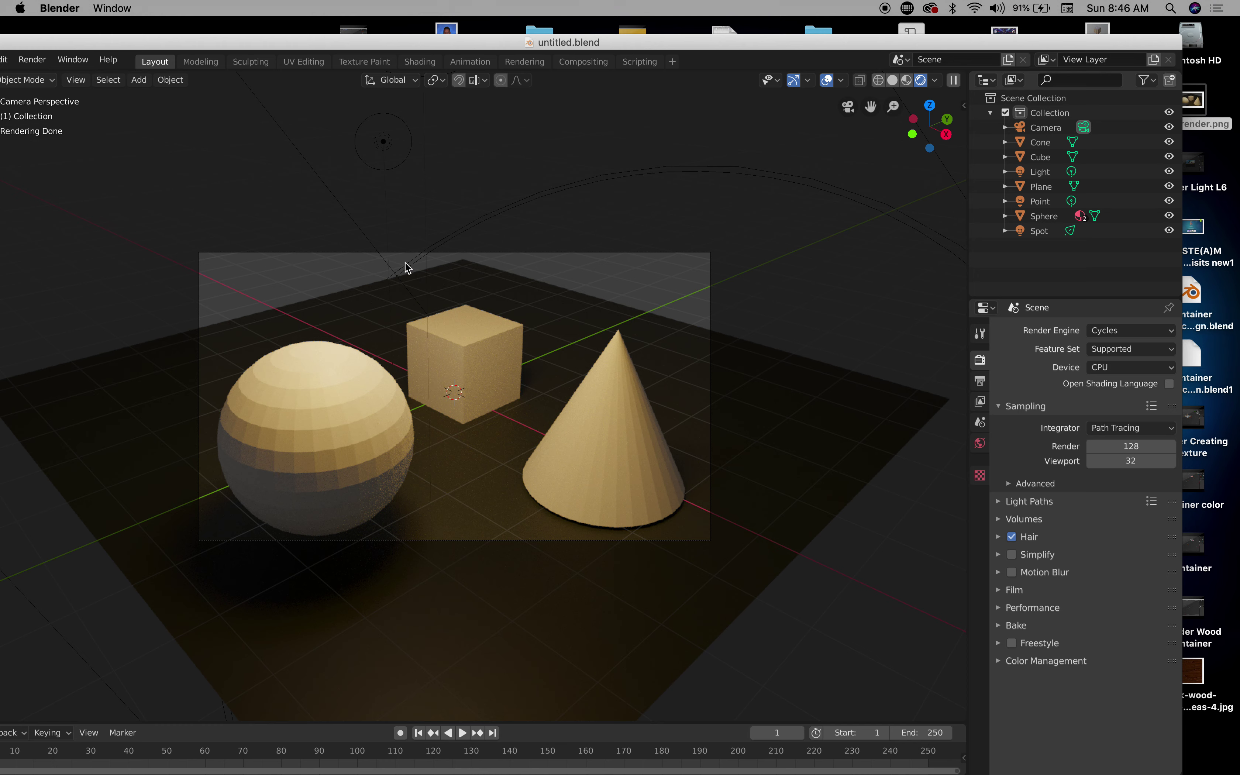
Switch to QuickTime Player and quit it to bring up the save prompt for the screen recording
mouse_move(1134, 772)
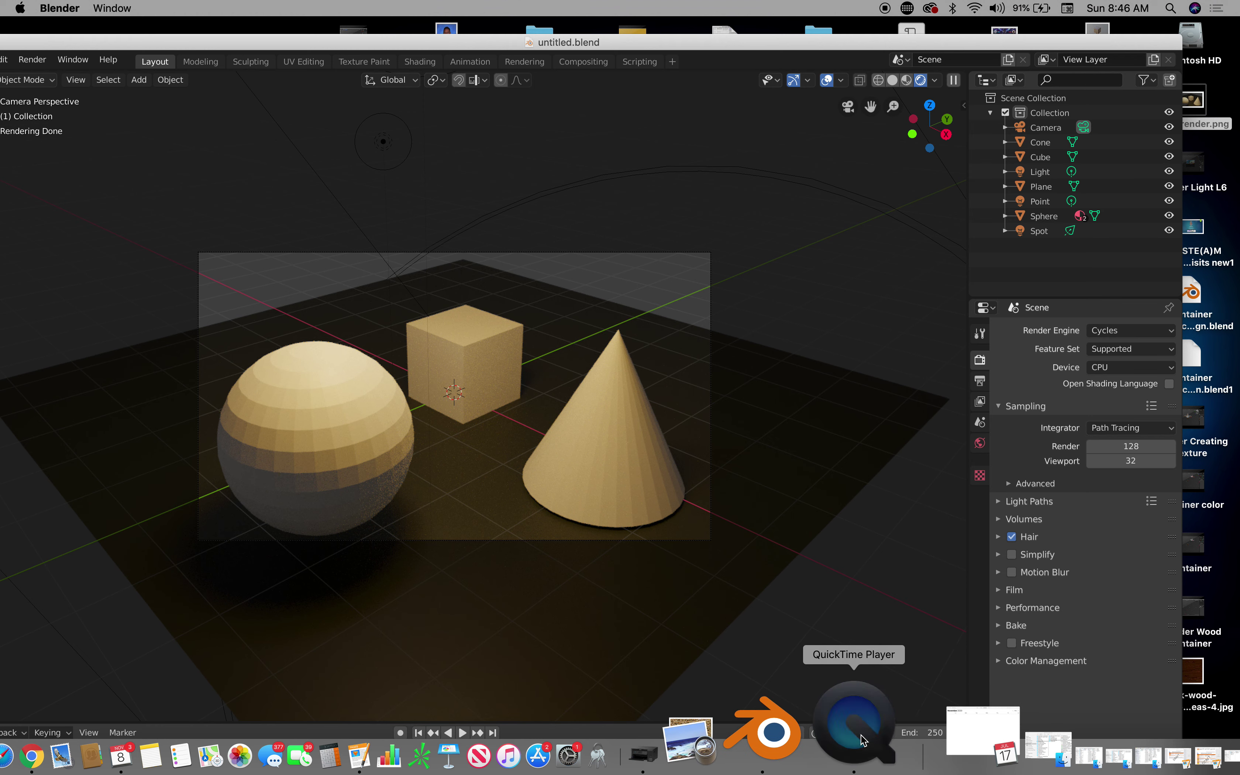
click(862, 736)
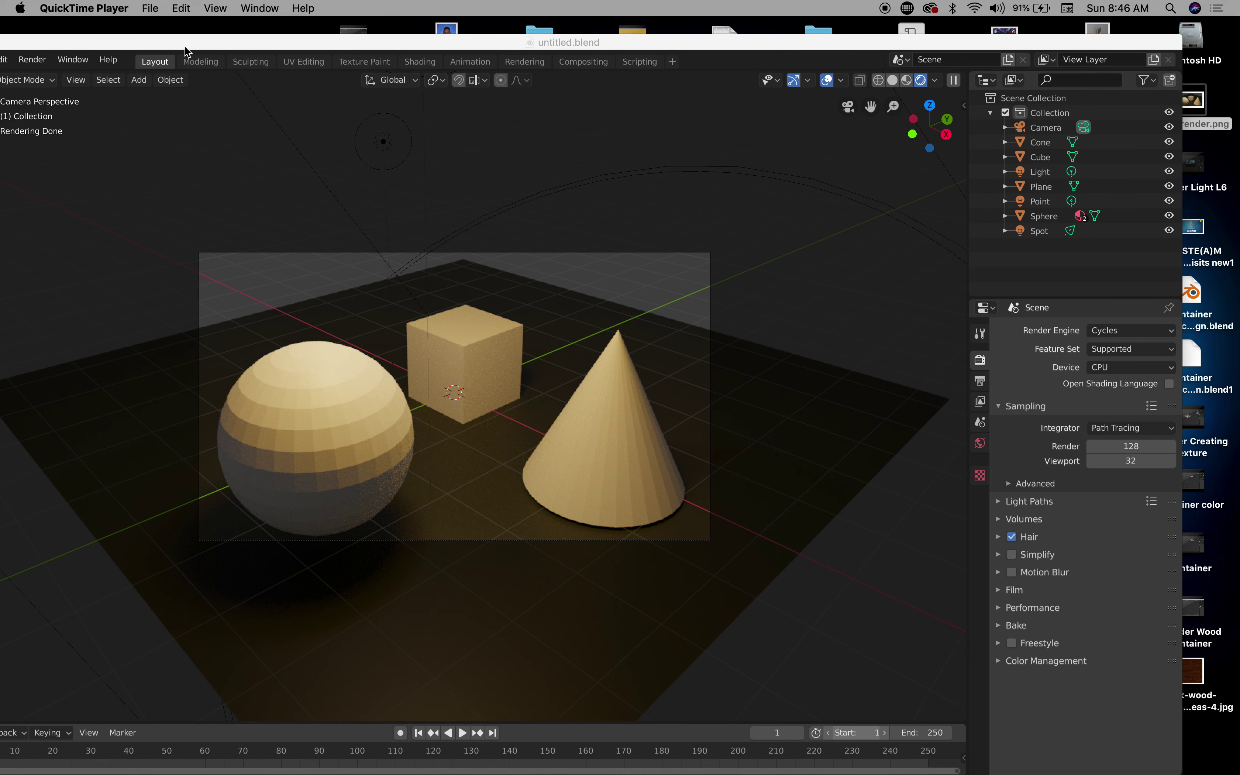
click(126, 8)
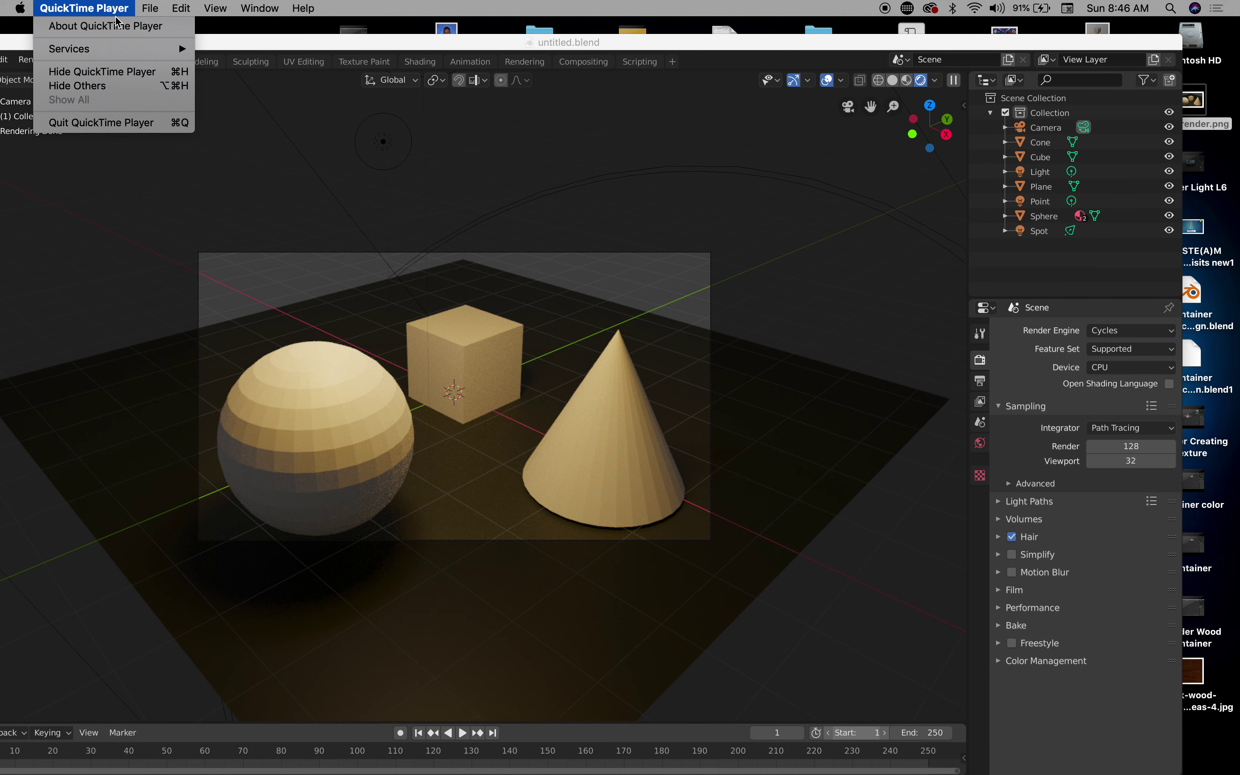
click(123, 123)
Name the screen recording "Blender L7 Material Color and Save Image" in the save prompt
click(211, 146)
drag(211, 147, 125, 144)
text(Blender L7)
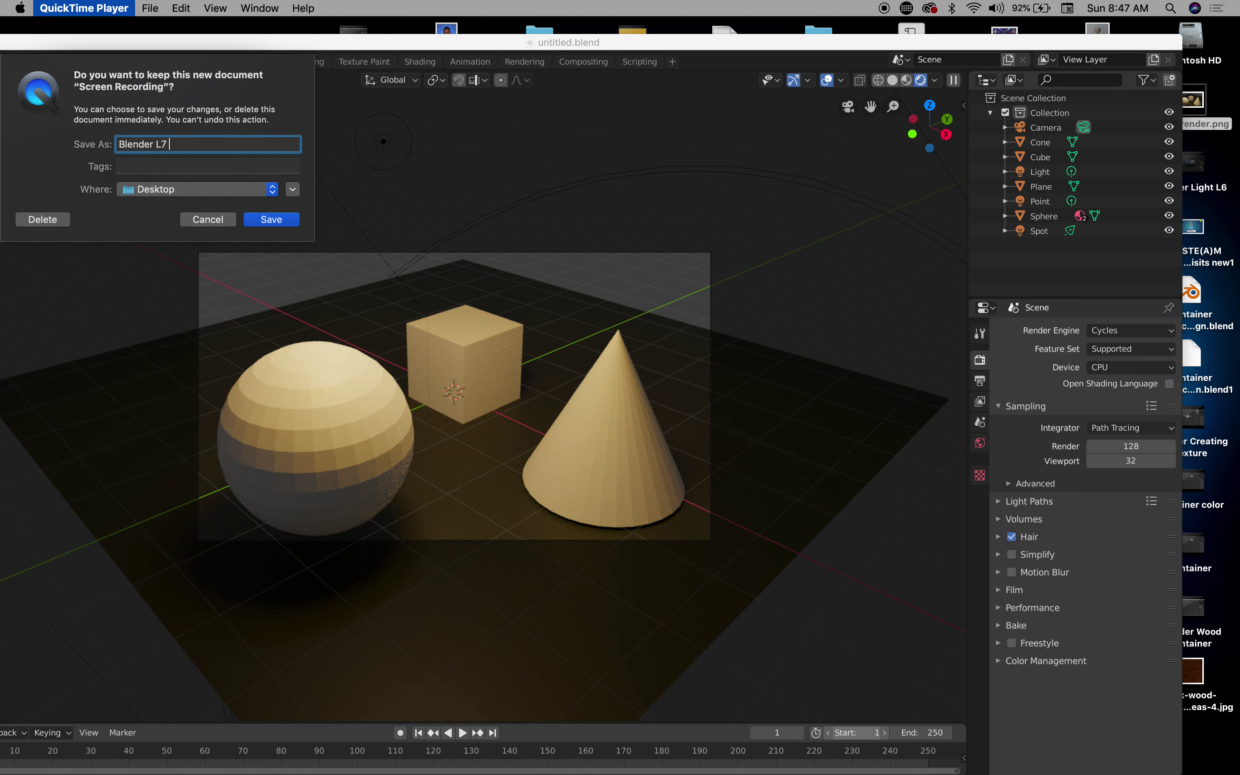
text(Mater)
text(ve Image)
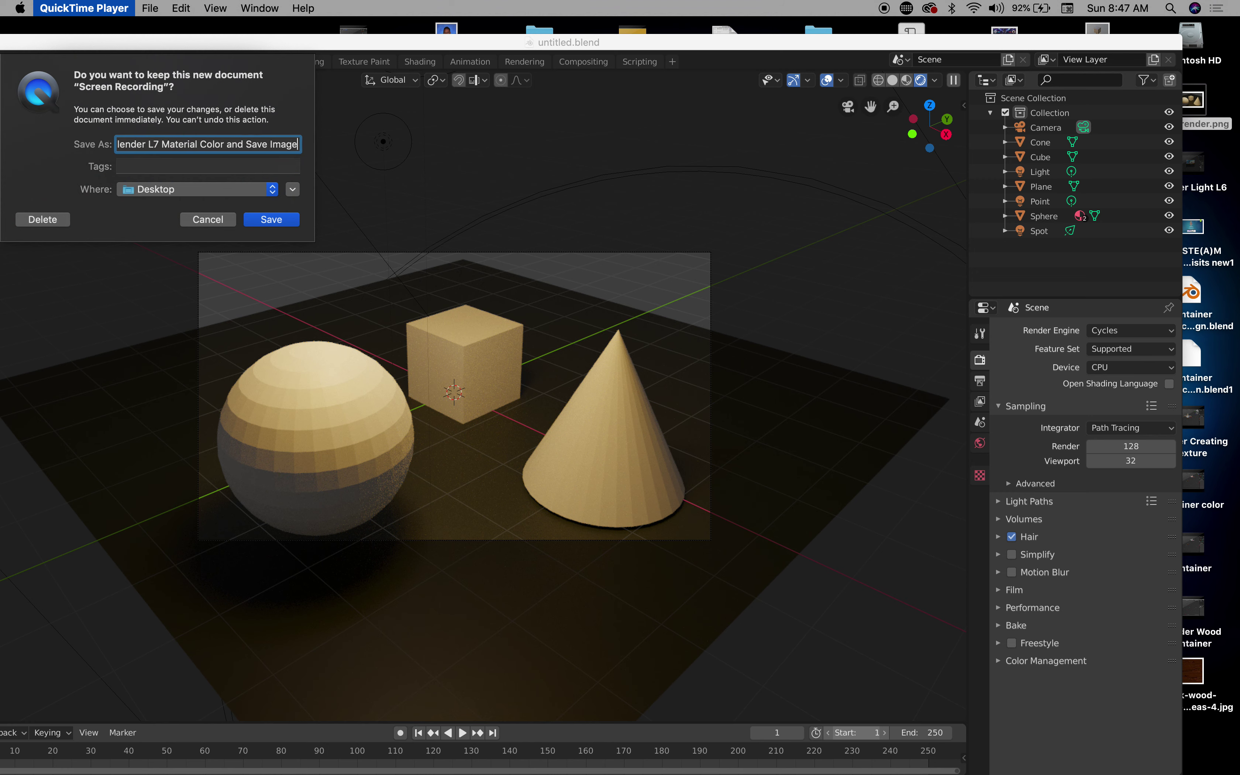